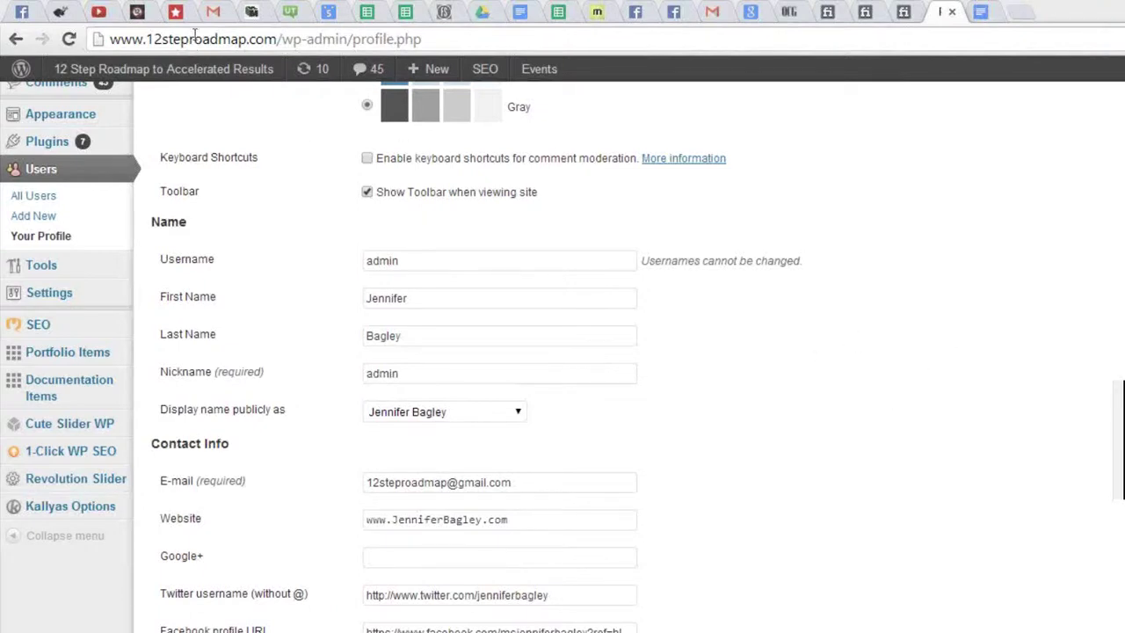
Step: Highlight the admin part of the profile page's web address, then clear the highlight
drag(194, 39, 350, 39)
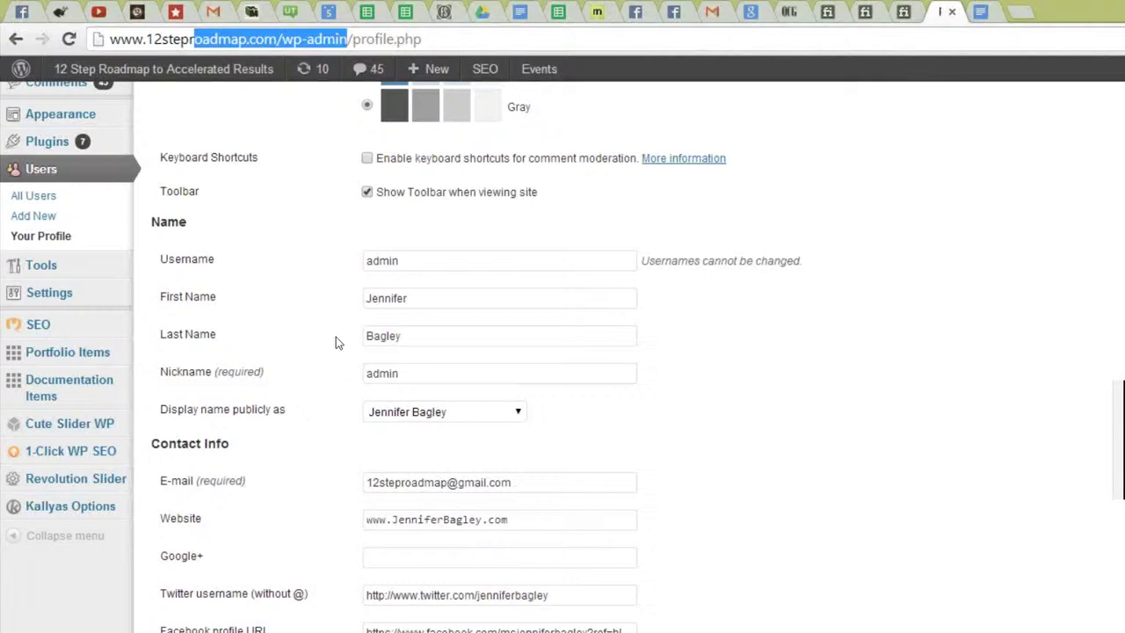
scroll(160, 351, up, 3)
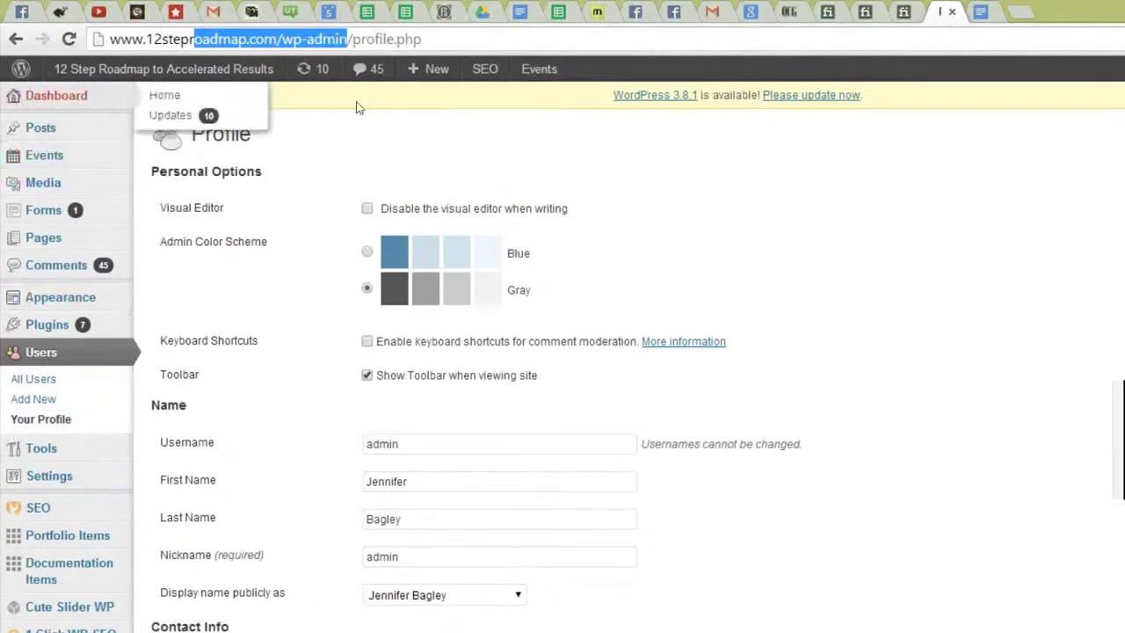
scroll(760, 198, down, 1)
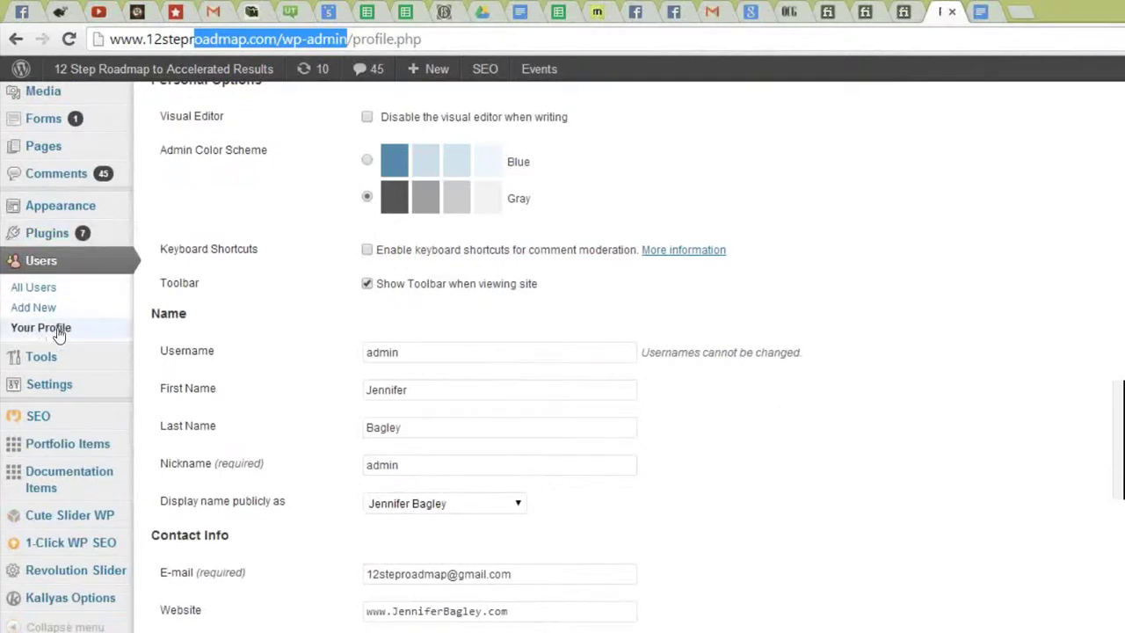
click(812, 234)
scroll(811, 234, down, 1)
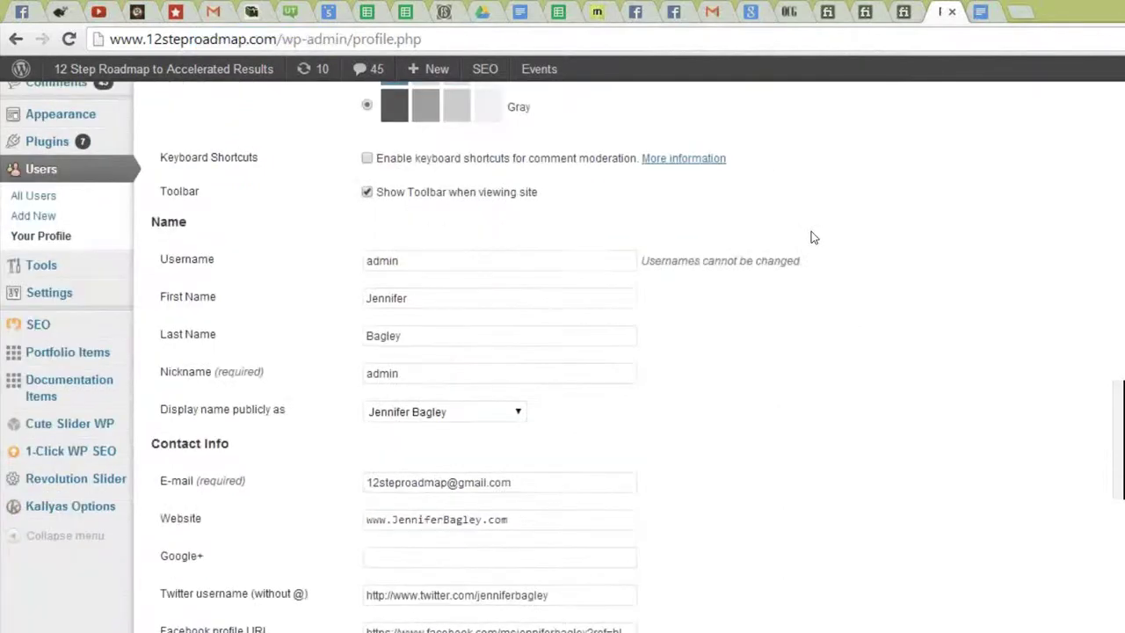
Step: Highlight the username, first name, last name and nickname values, keeping the full name as display name
drag(410, 260, 353, 264)
drag(415, 298, 351, 304)
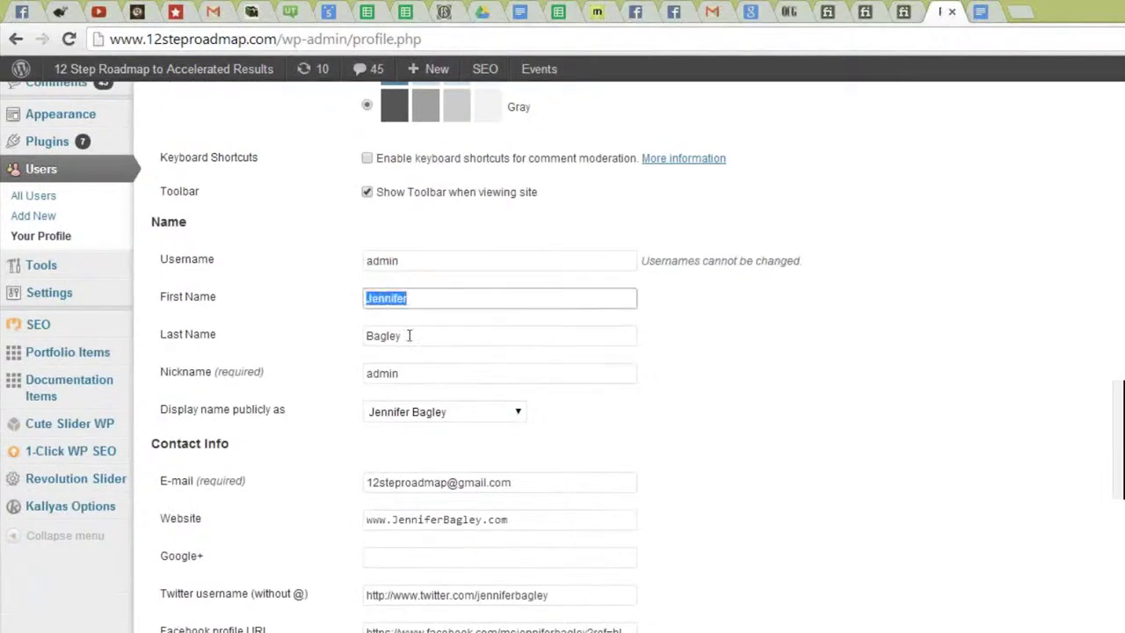
drag(410, 335, 344, 343)
drag(434, 377, 299, 390)
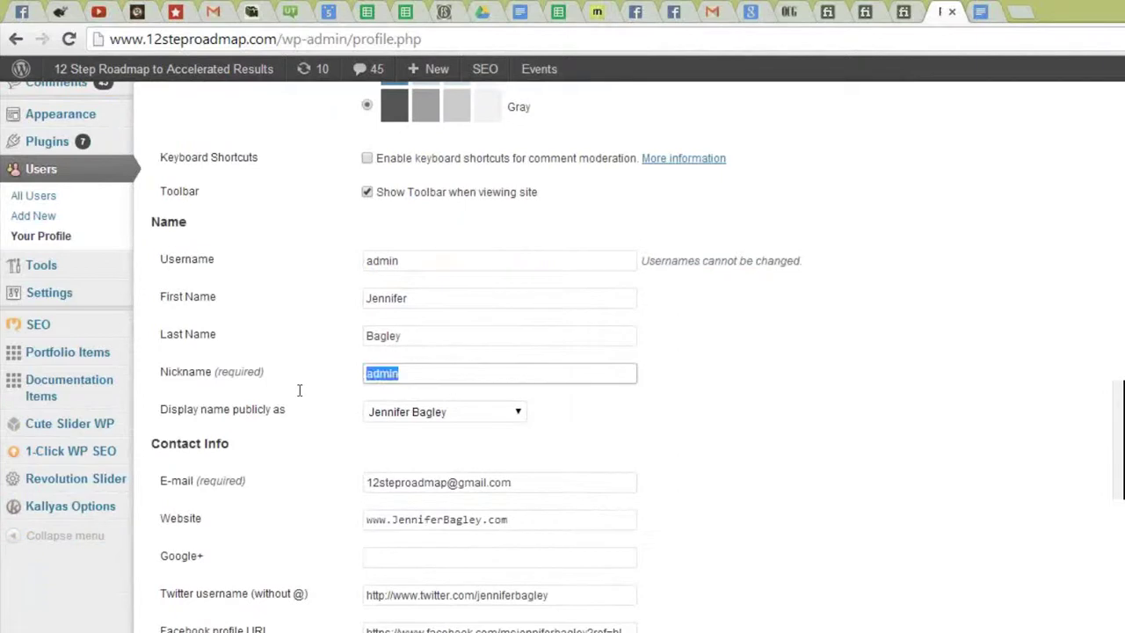
scroll(293, 395, down, 1)
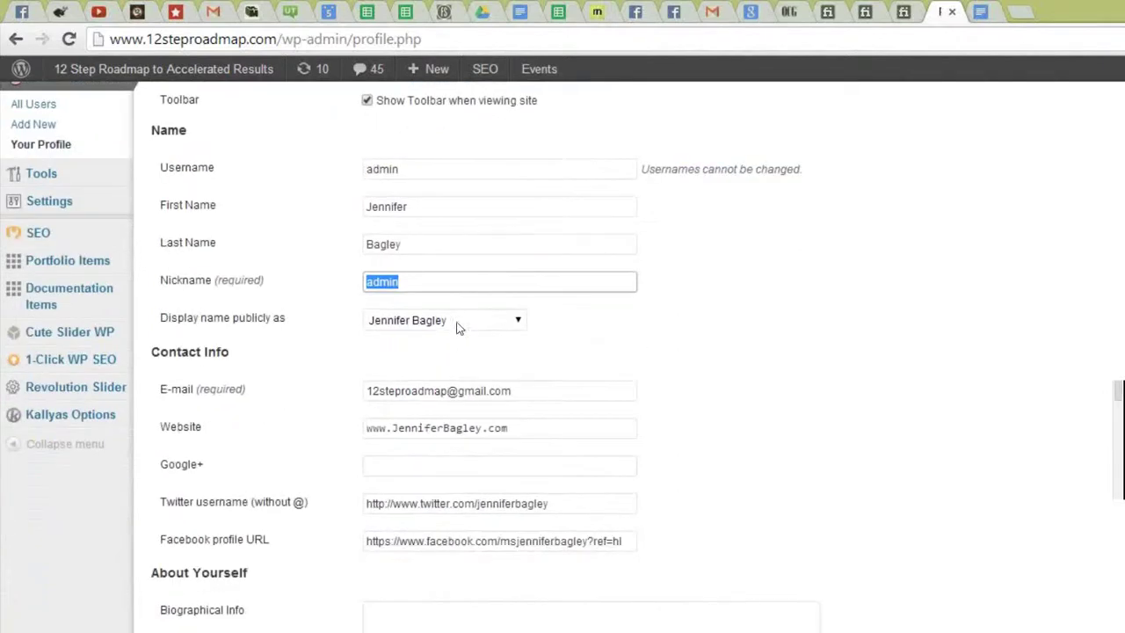
click(454, 324)
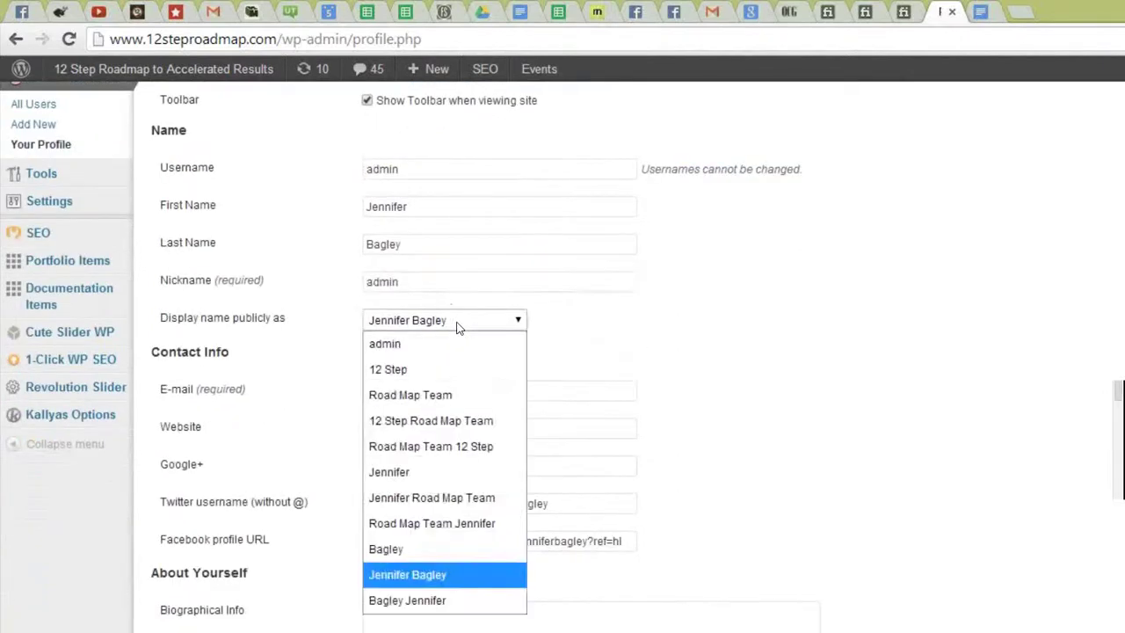
click(280, 332)
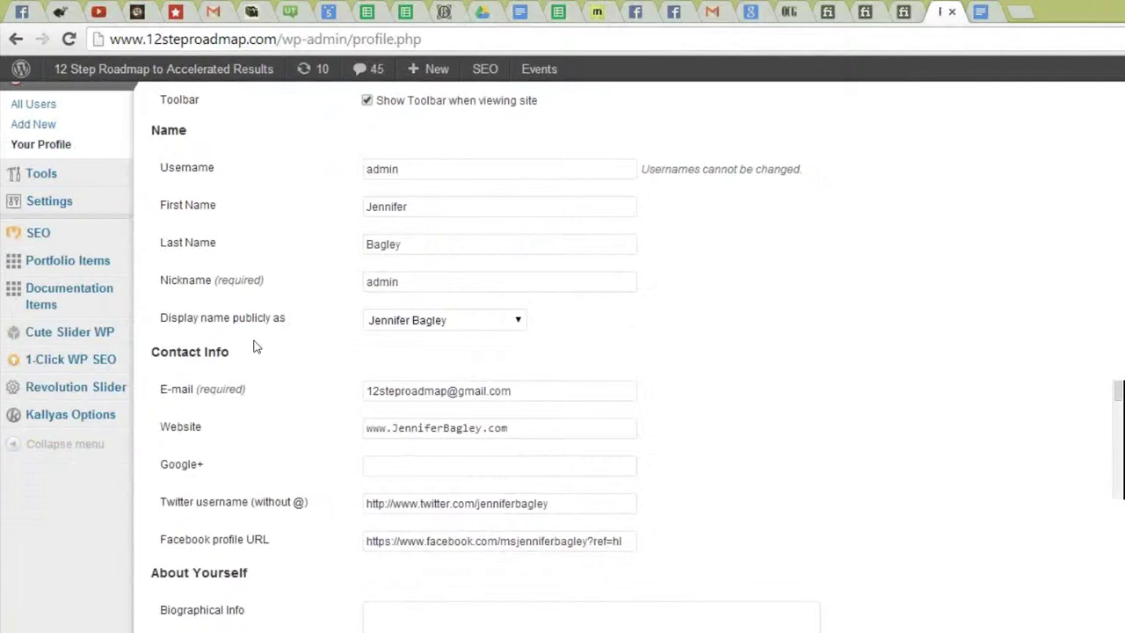
Step: Highlight the Contact Info heading and e-mail, then move the profile page into its own window
drag(230, 351, 166, 343)
drag(534, 389, 369, 369)
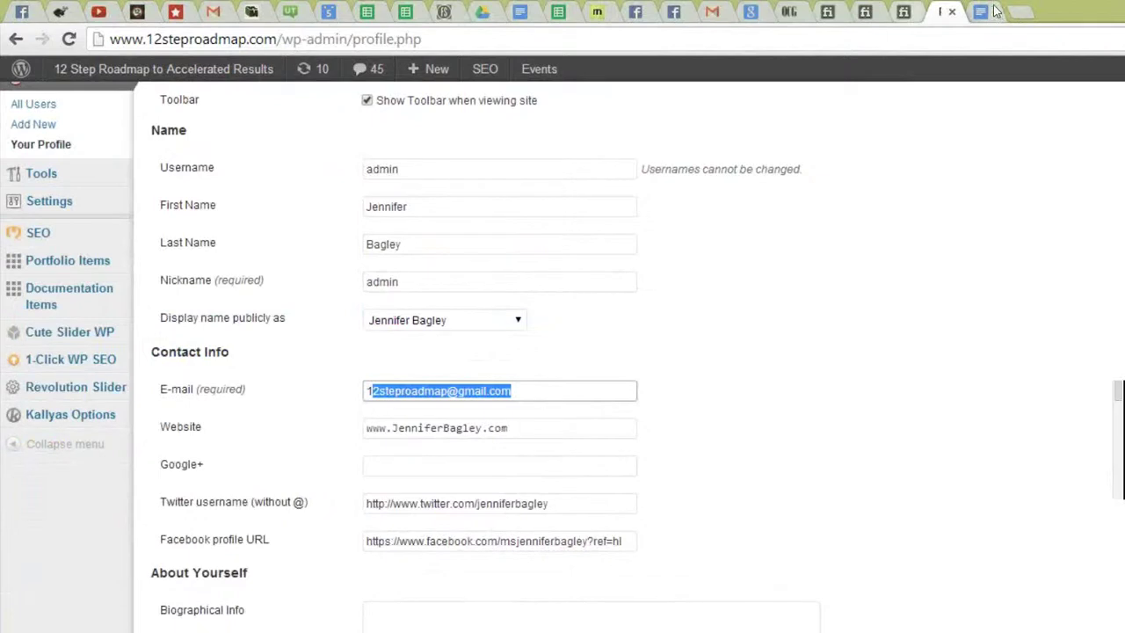
drag(936, 16, 657, 16)
Step: Open the 12steproadmap.com Webinar Series page in a new tab and scroll down to the sessions
click(201, 16)
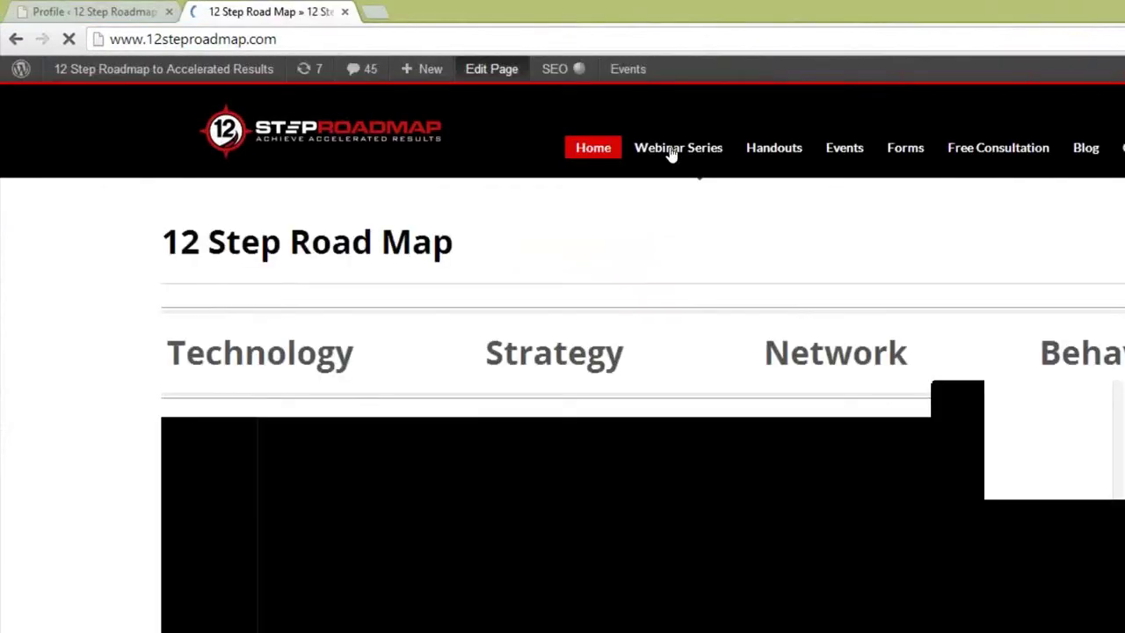
click(671, 153)
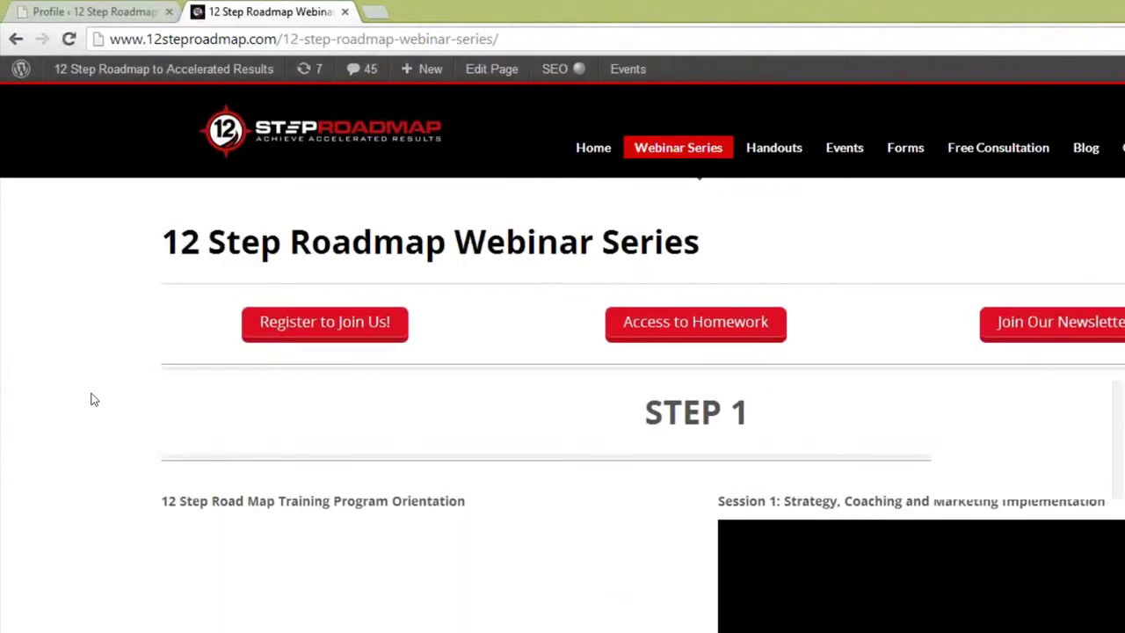
scroll(93, 395, down, 2)
scroll(94, 399, down, 5)
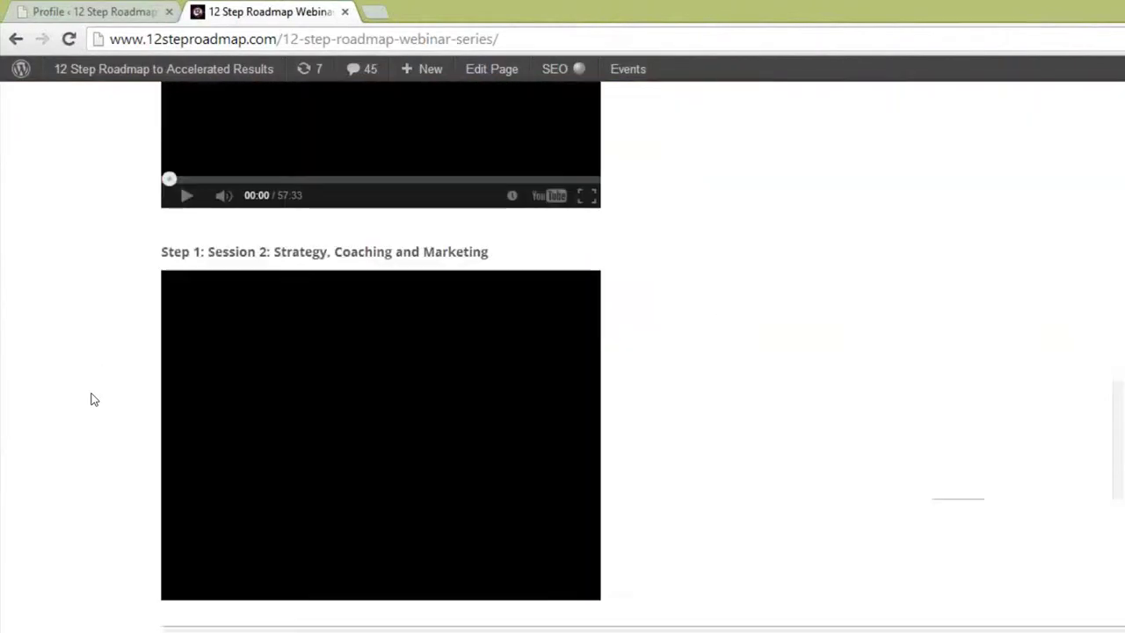
scroll(94, 400, down, 2)
scroll(94, 400, down, 2)
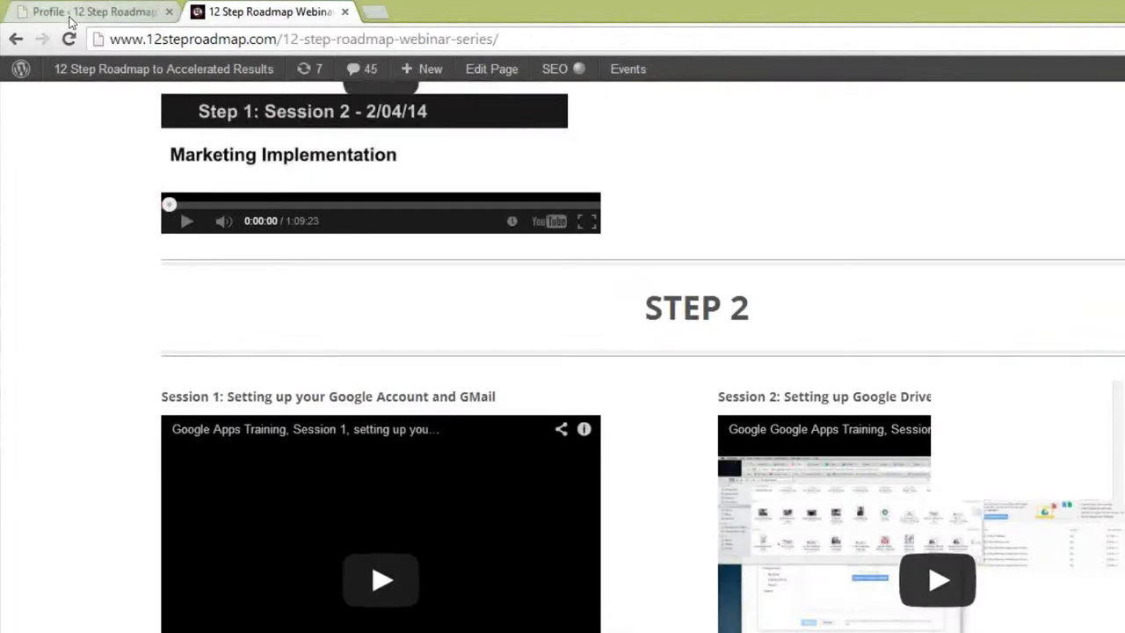
scroll(97, 288, down, 1)
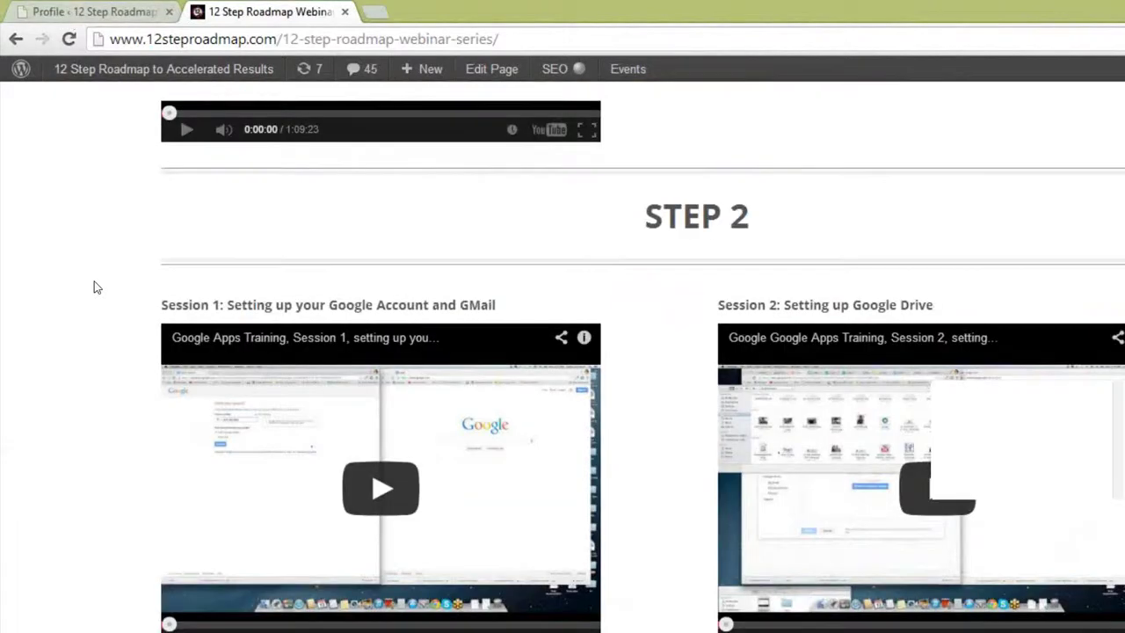
scroll(97, 287, down, 3)
scroll(96, 287, down, 5)
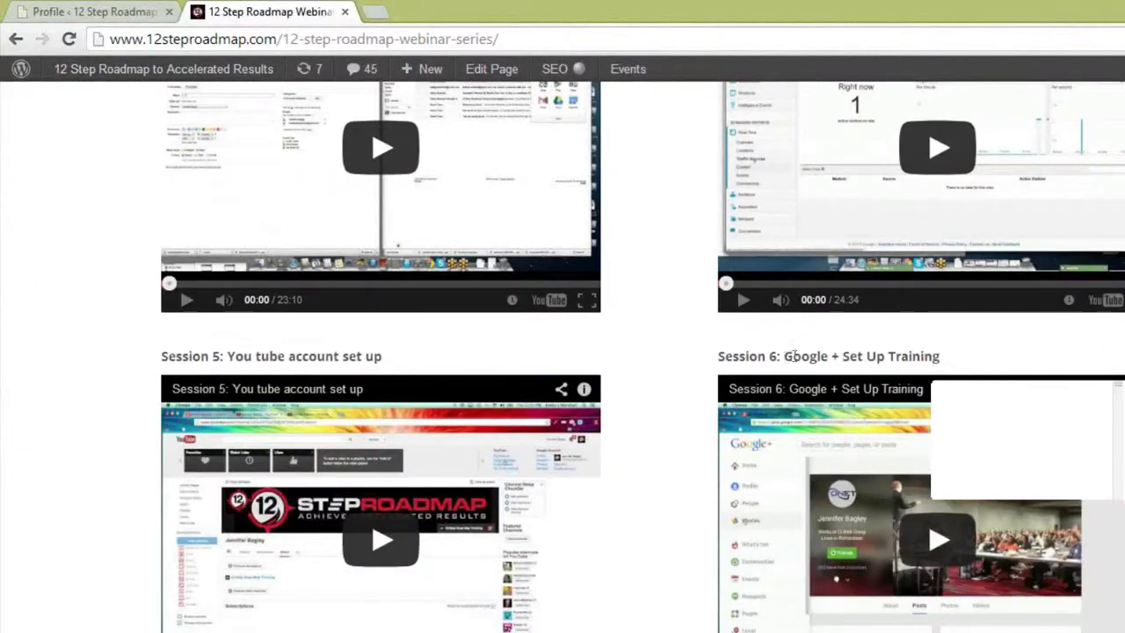
Step: Highlight the 'Google + Set Up Training' and 'You tube account set up' session titles
drag(786, 357, 957, 347)
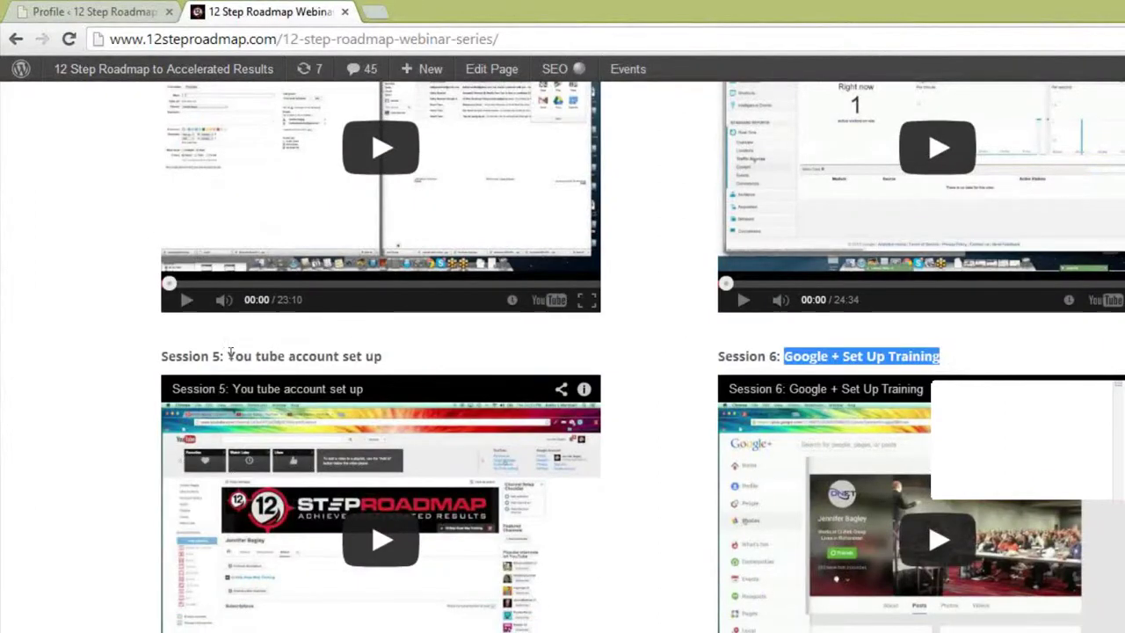
drag(225, 356, 465, 354)
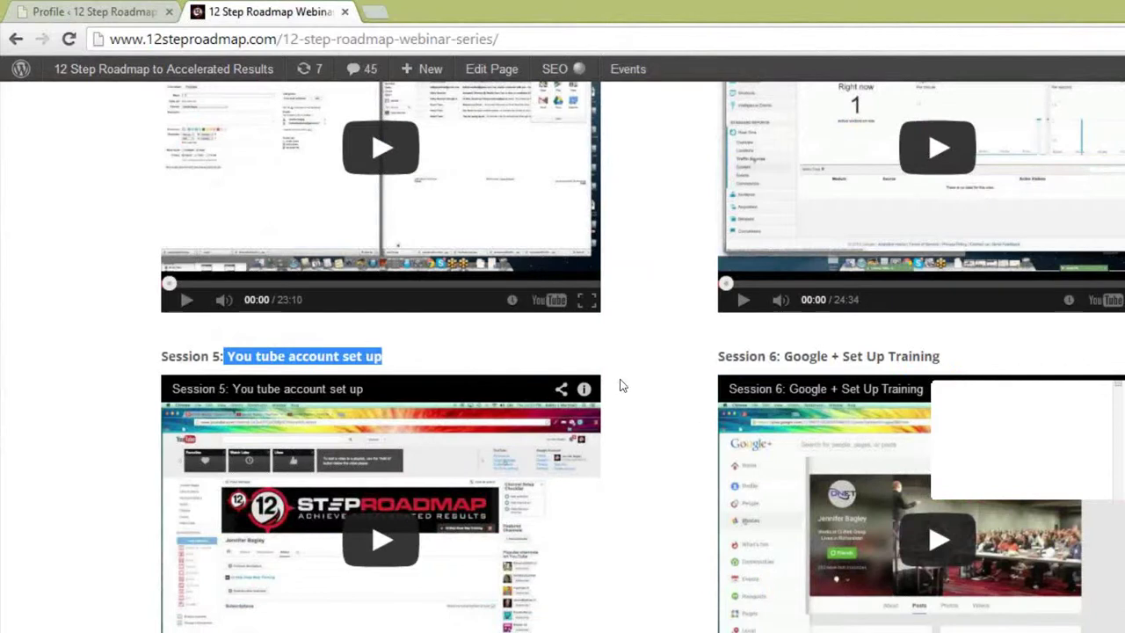
scroll(687, 393, down, 2)
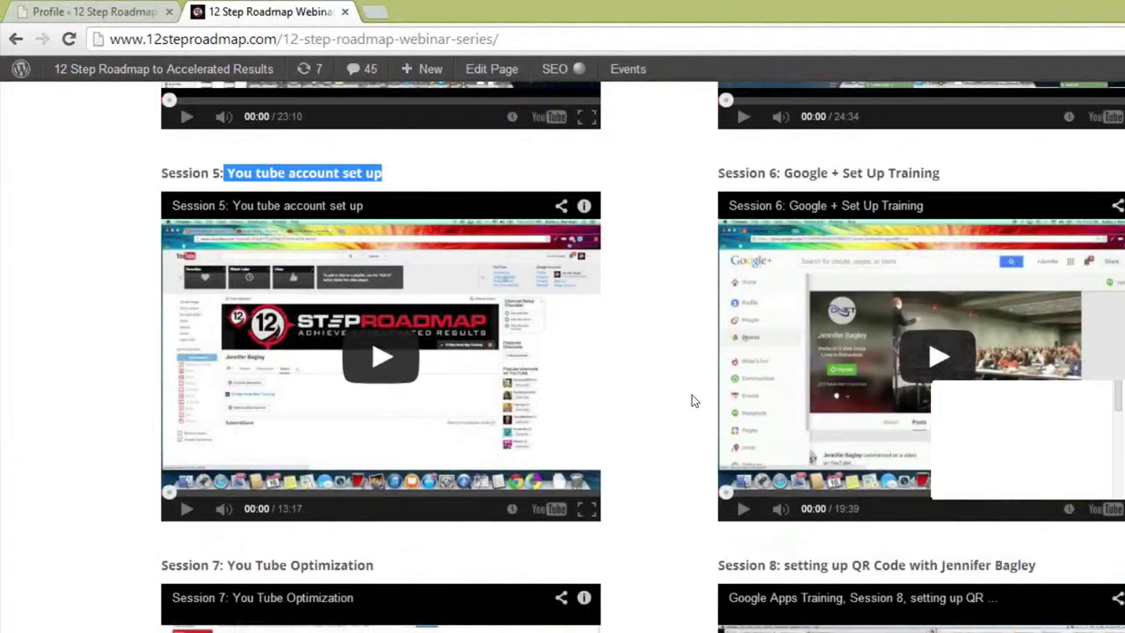
Step: Back on the WordPress profile, select the whole e-mail address, then clear the selection
click(105, 11)
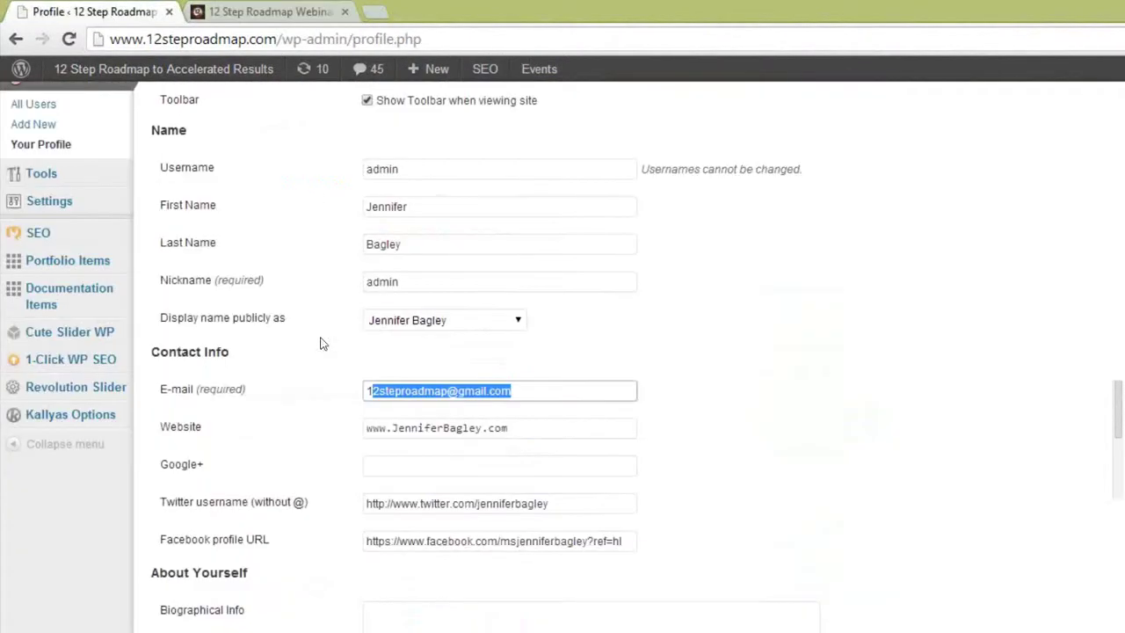
click(552, 394)
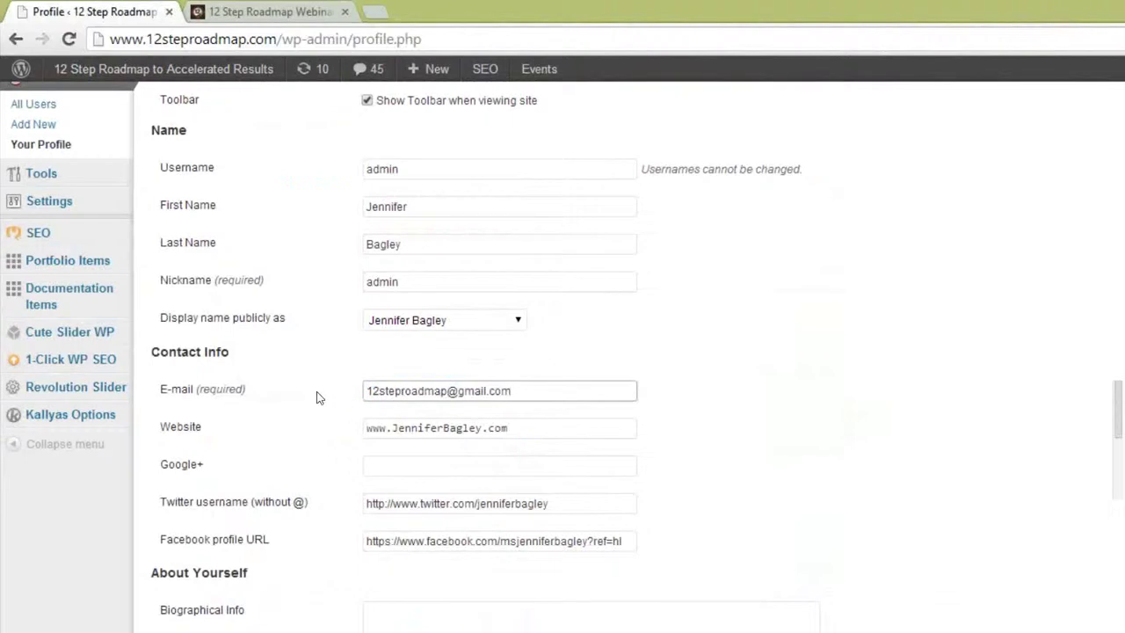
key(ctrl+a)
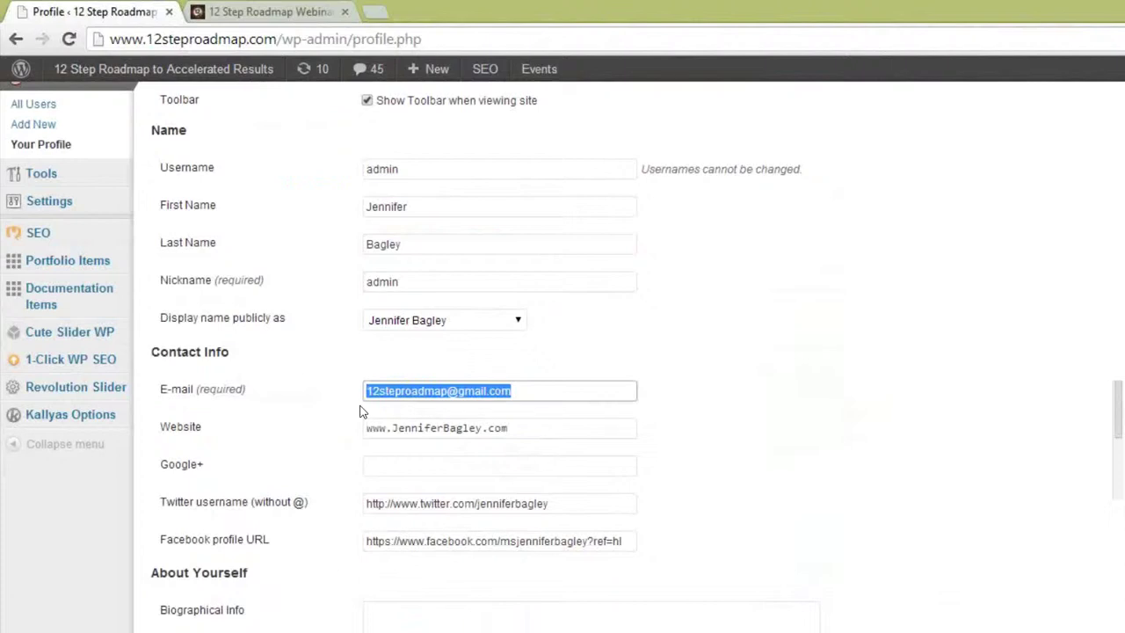
click(526, 391)
key(ctrl+a)
click(251, 427)
Step: Highlight the website address and place the caret in the empty Google+ field
scroll(272, 413, down, 1)
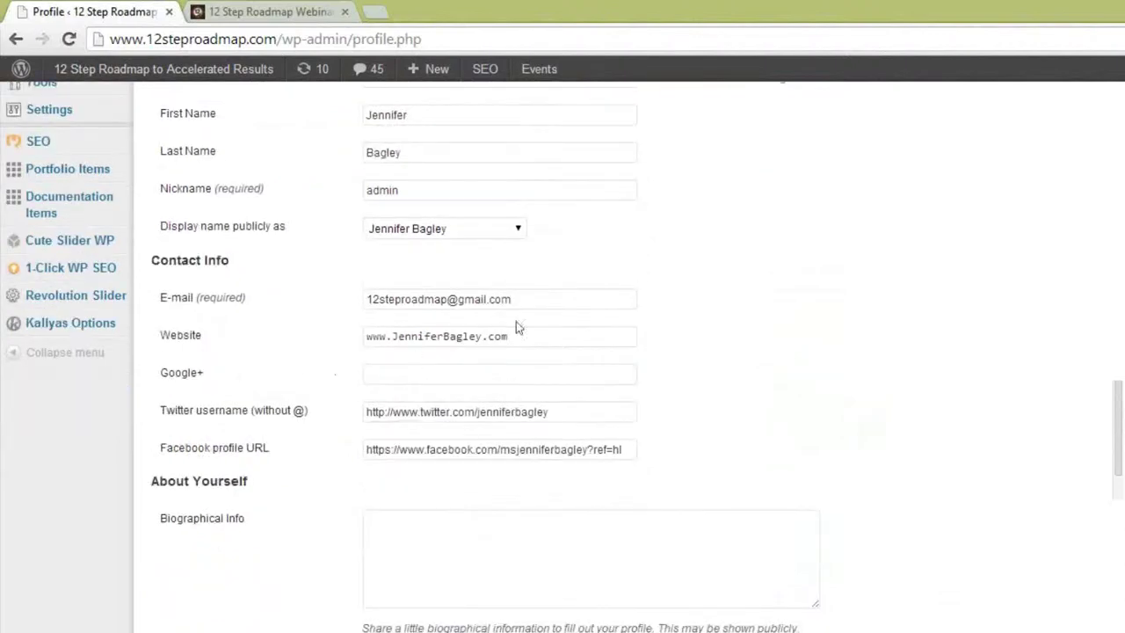
drag(532, 335, 273, 352)
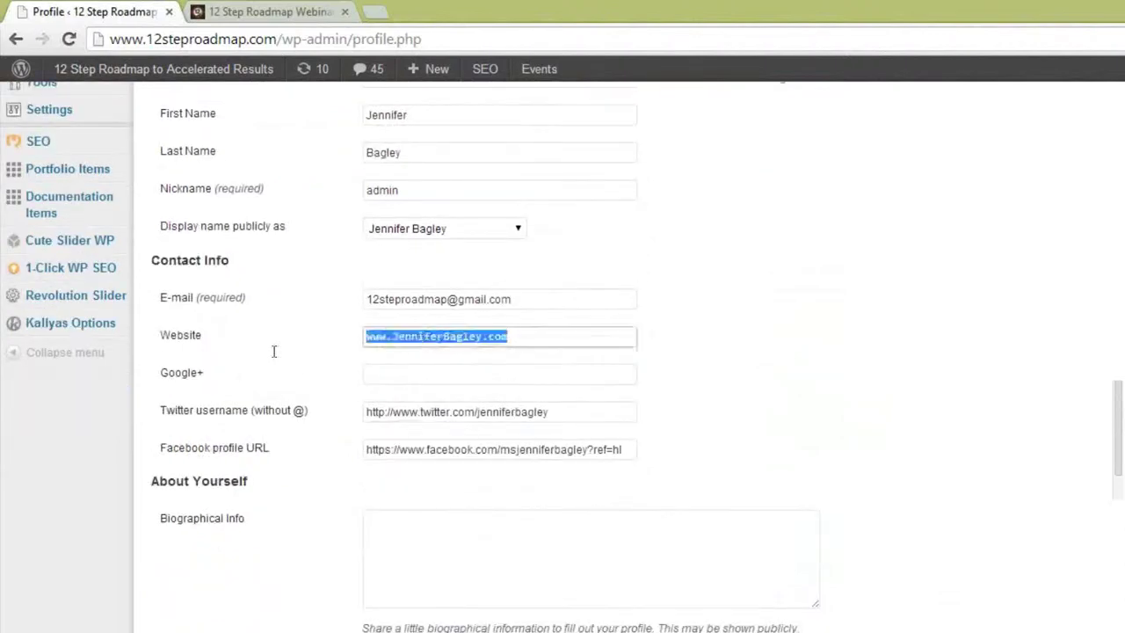
click(382, 378)
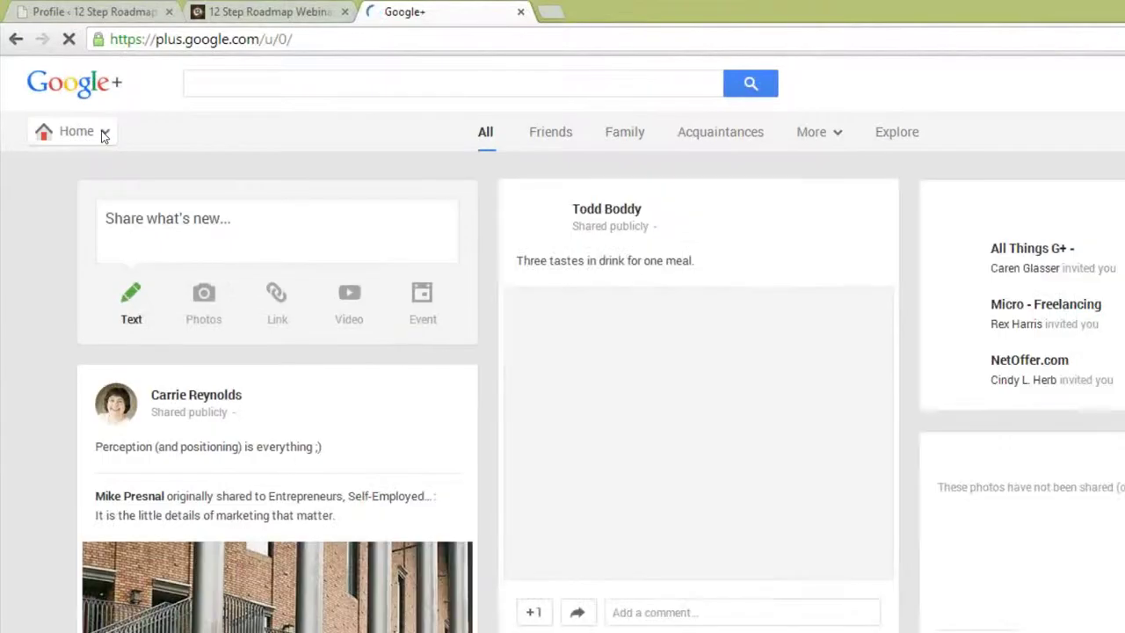
Step: Select the Google+ profile page's web address for copying
mouse_move(104, 128)
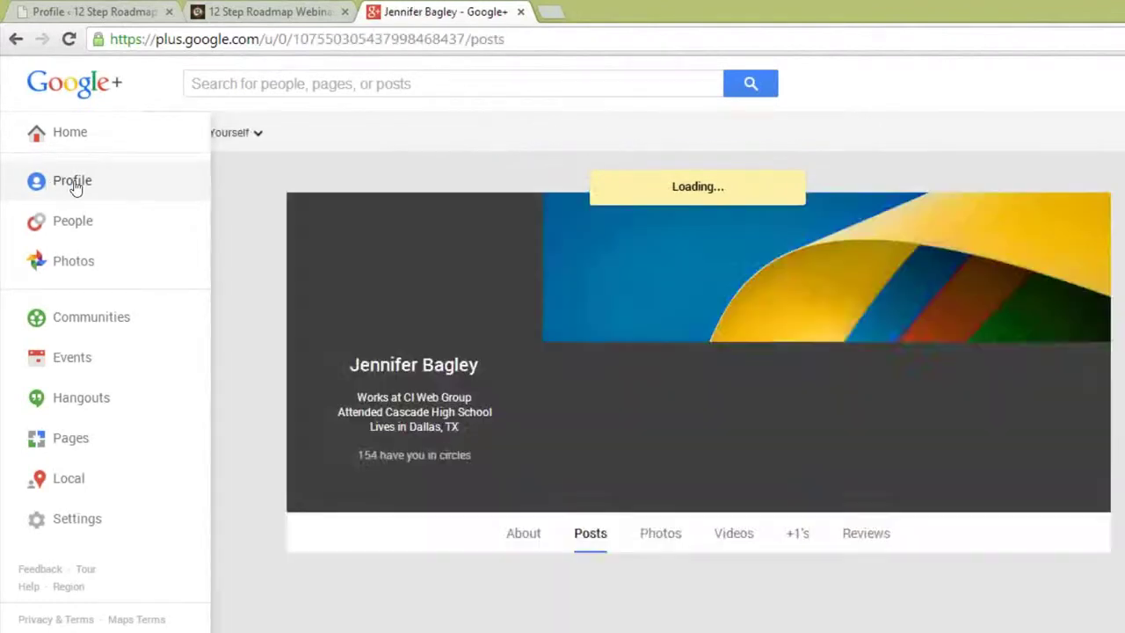
click(358, 44)
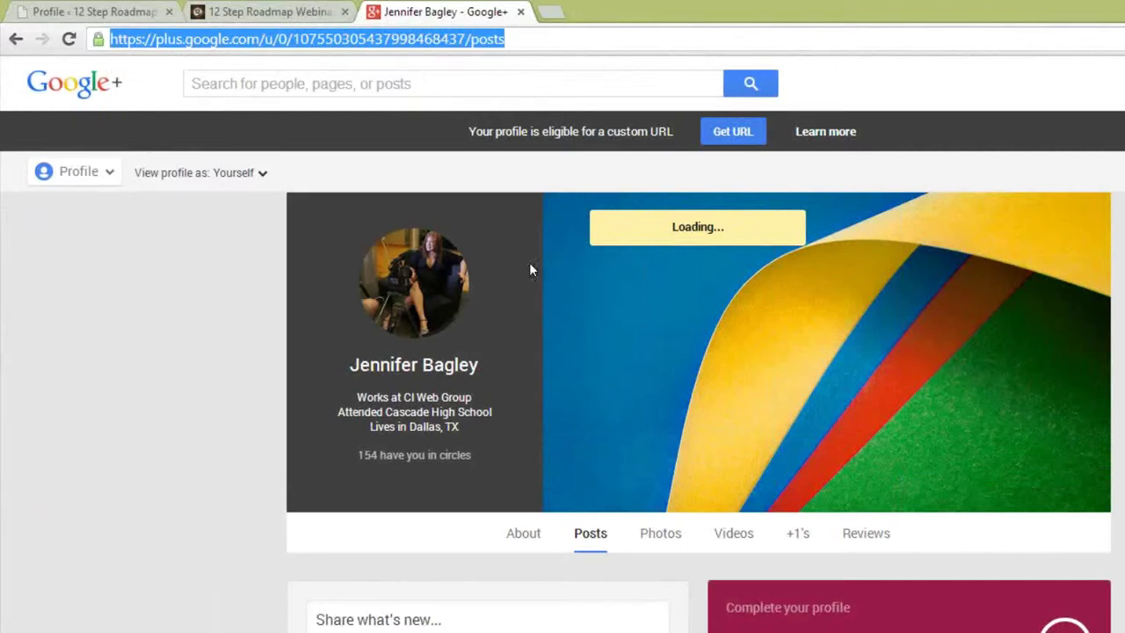
scroll(475, 277, down, 3)
scroll(475, 277, up, 3)
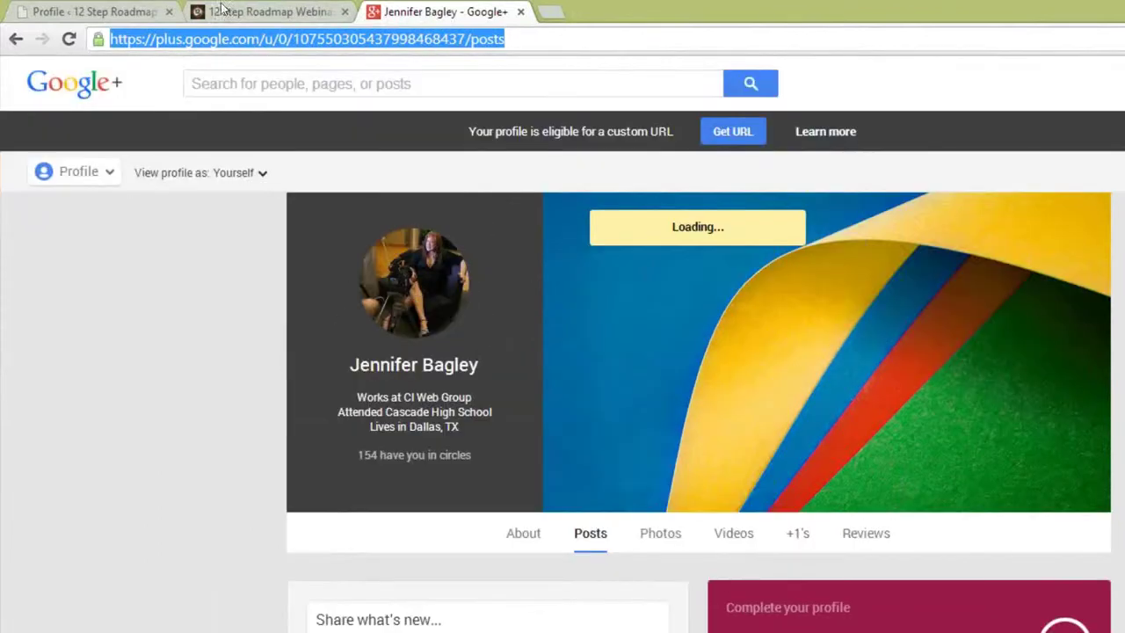
Step: Paste the Google+ profile URL into the Google+ field, then select the whole Twitter URL
click(56, 13)
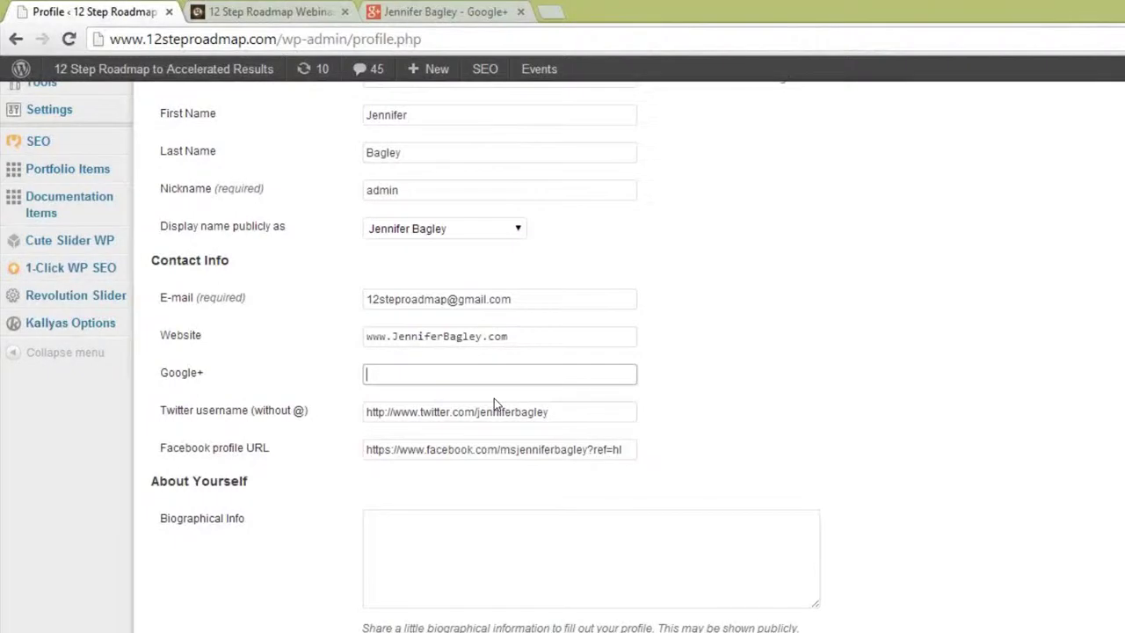
key(ctrl+v)
drag(571, 374, 243, 371)
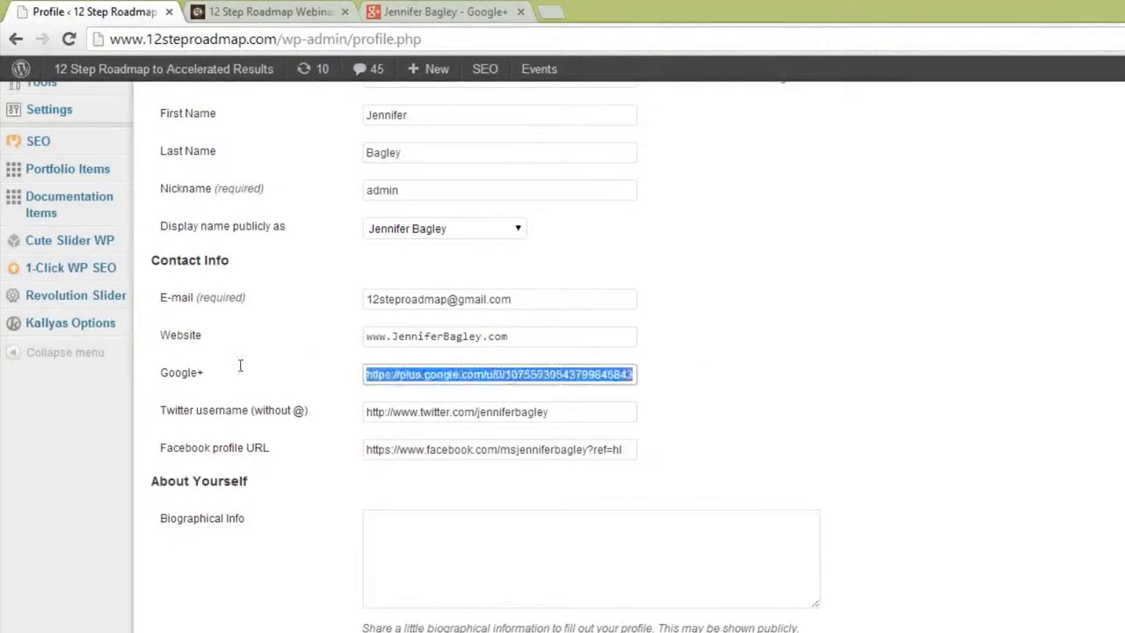
click(758, 343)
click(579, 413)
triple_click(429, 406)
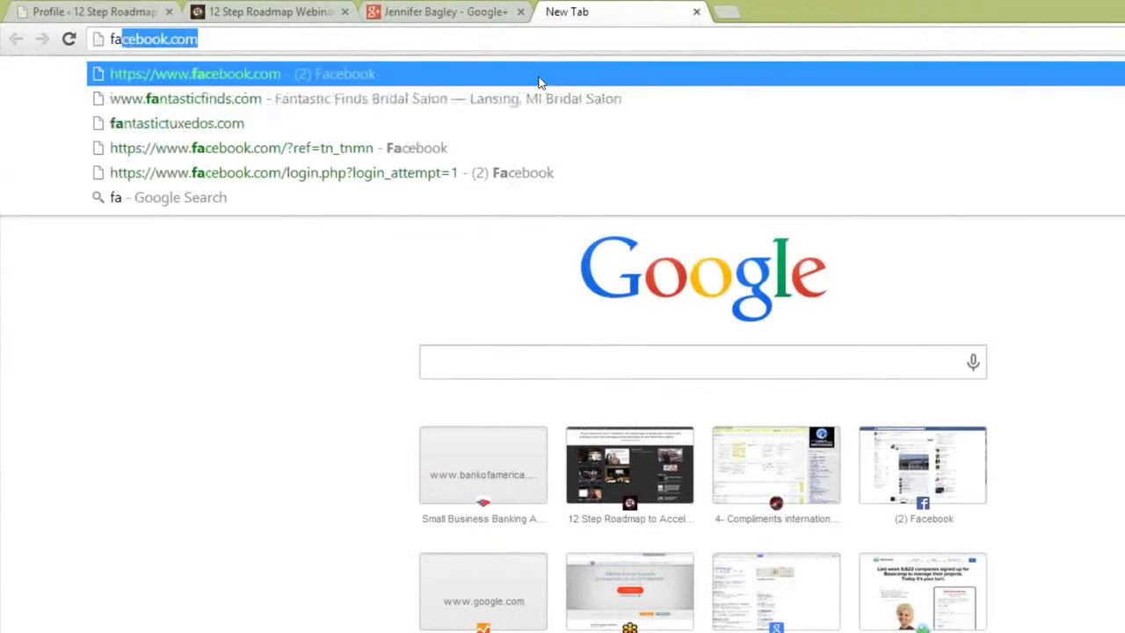
Step: Load facebook.com in the new tab and browse the personal profile timeline
key(Return)
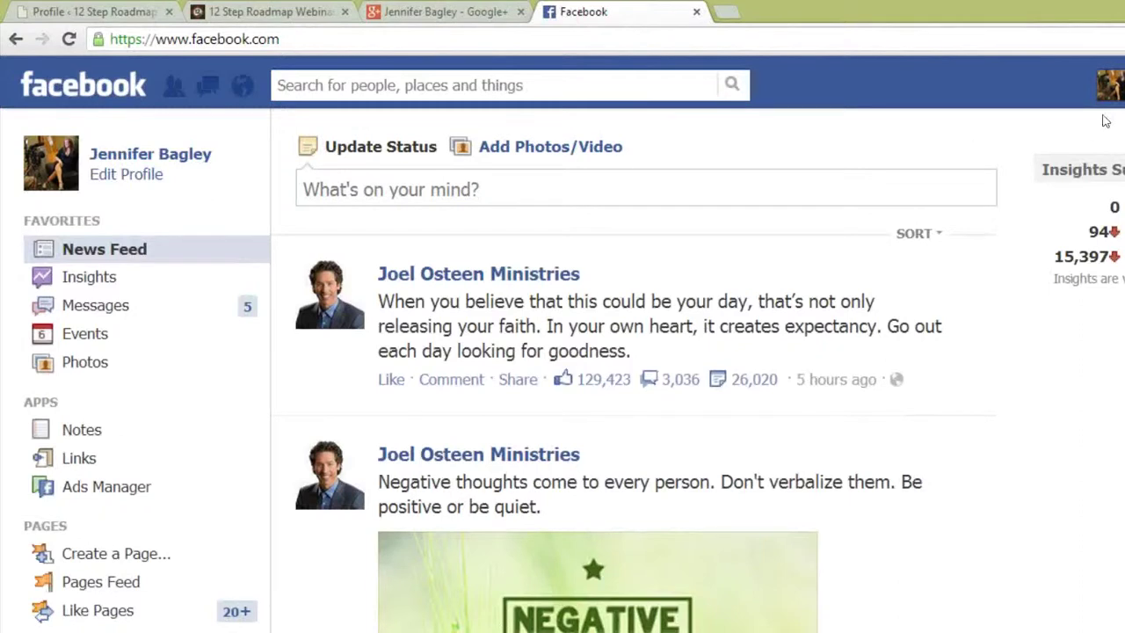
click(1112, 165)
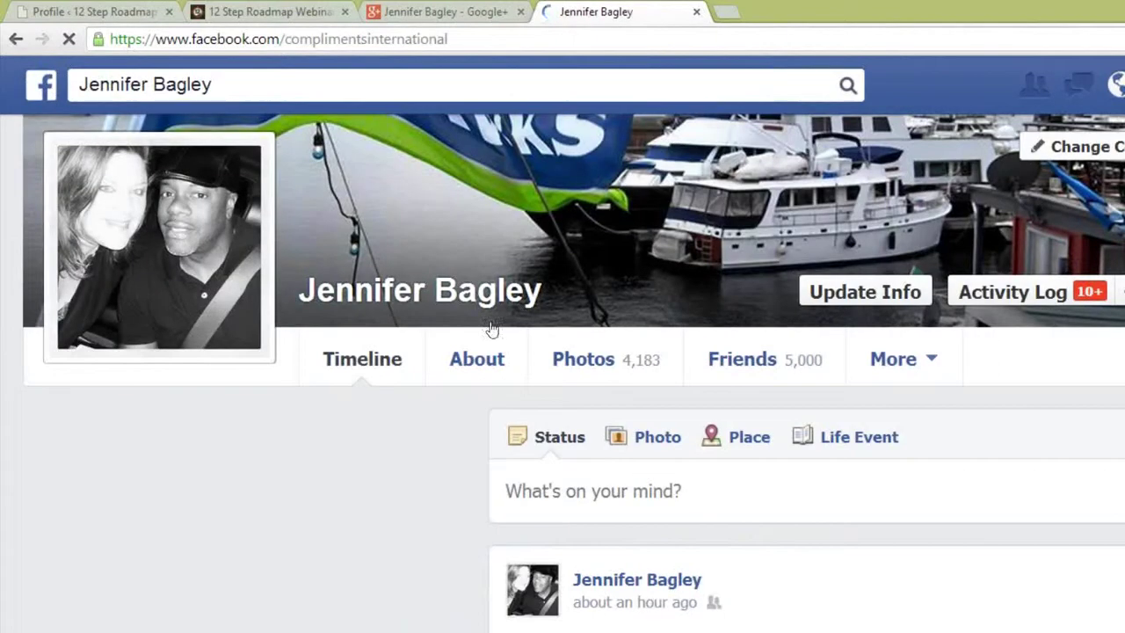
scroll(477, 341, up, 3)
click(486, 512)
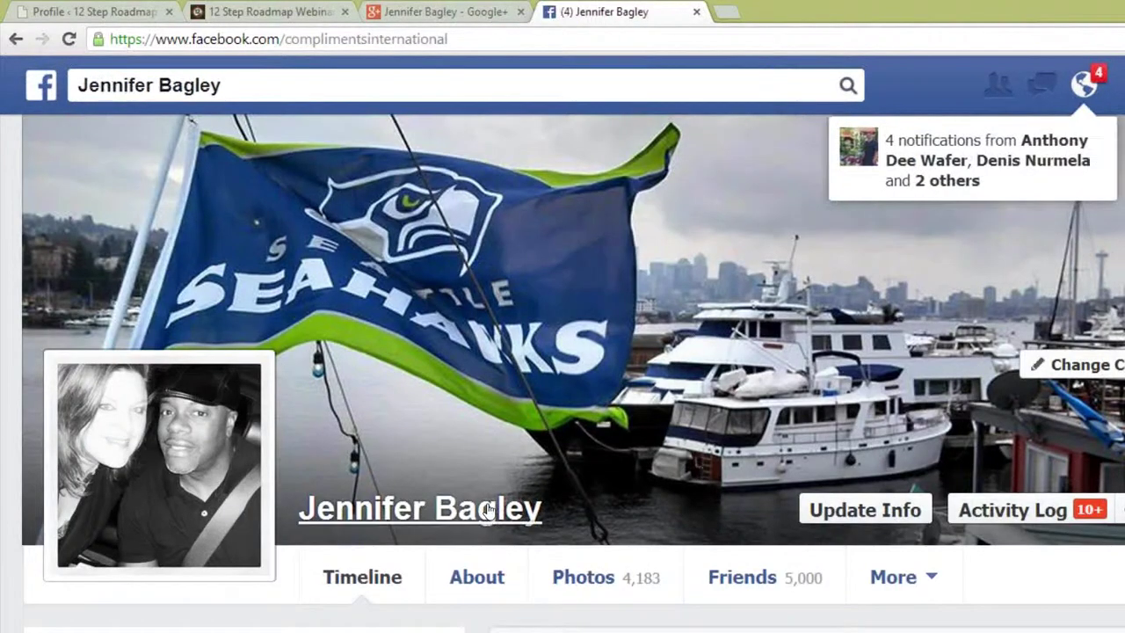
scroll(487, 510, down, 2)
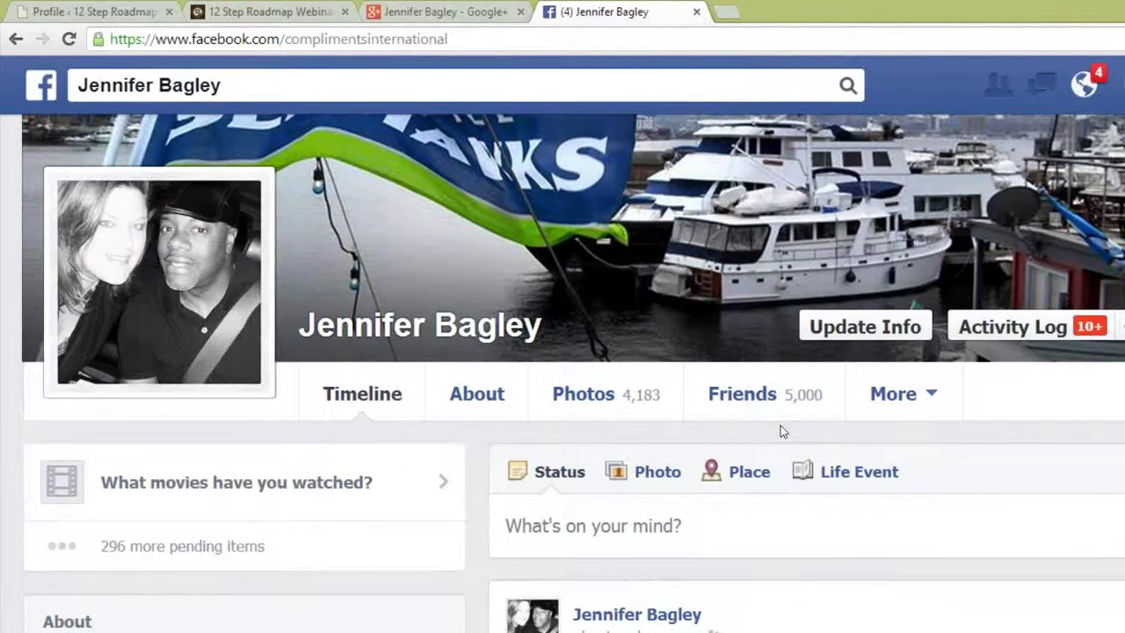
scroll(184, 447, down, 5)
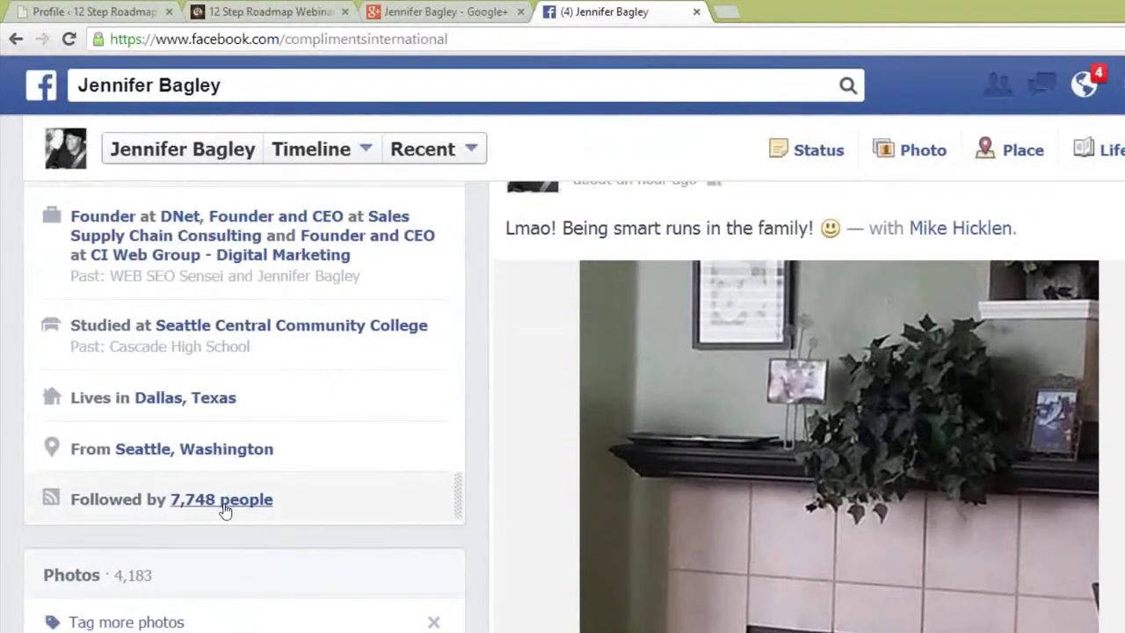
scroll(538, 395, up, 5)
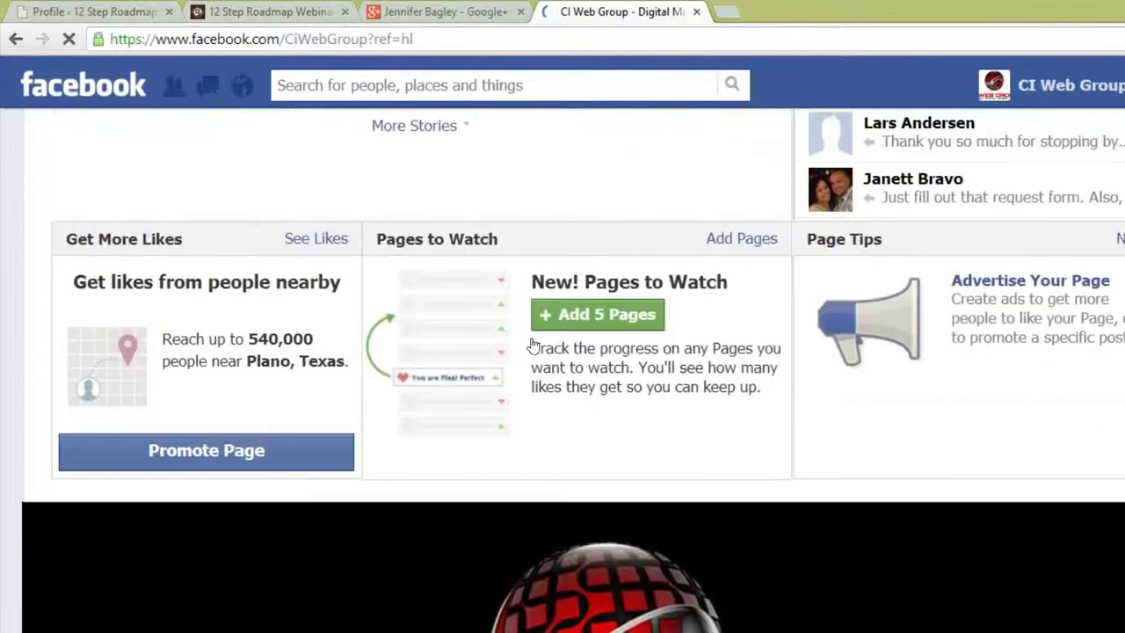
Step: Switch from the CI Web Group page to the 12steproadmap fan page and select its address
scroll(531, 342, down, 3)
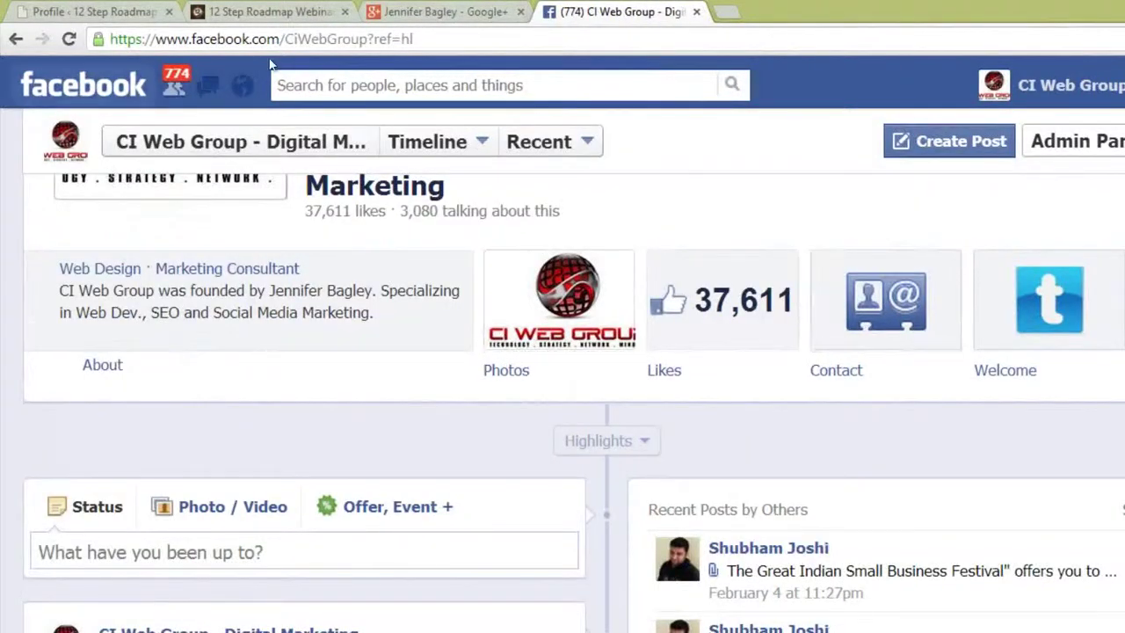
click(261, 38)
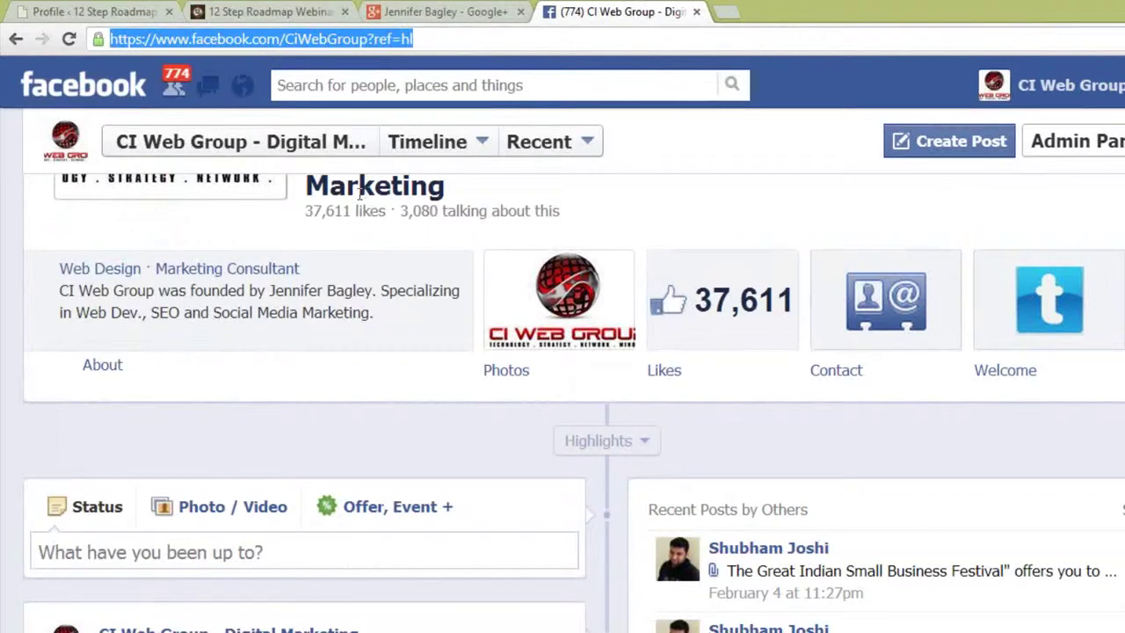
click(1114, 141)
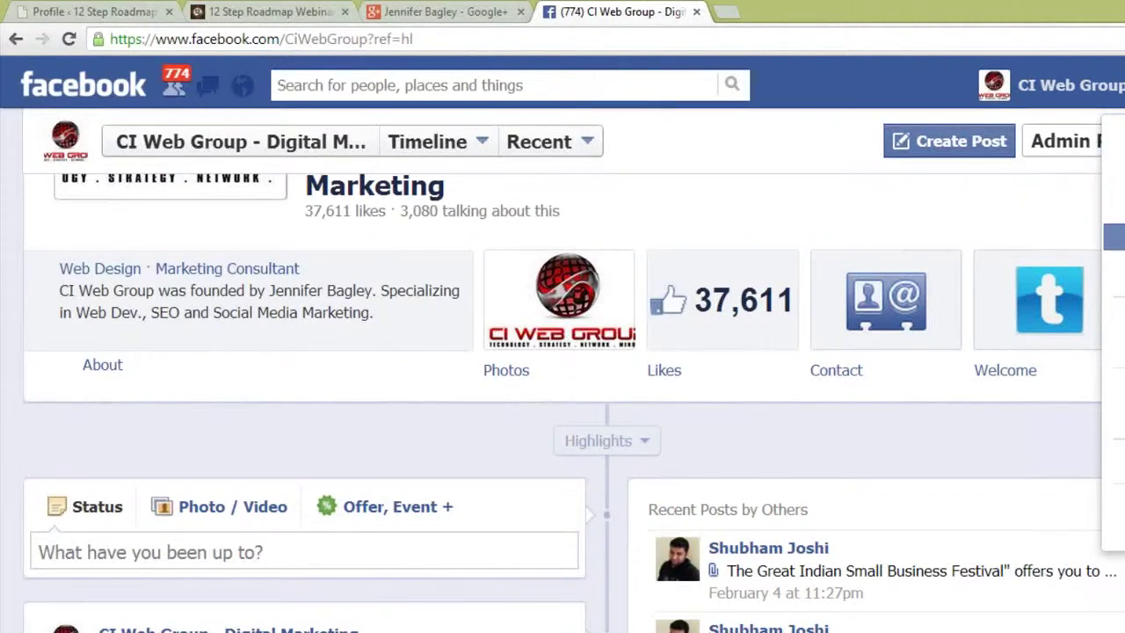
click(1112, 236)
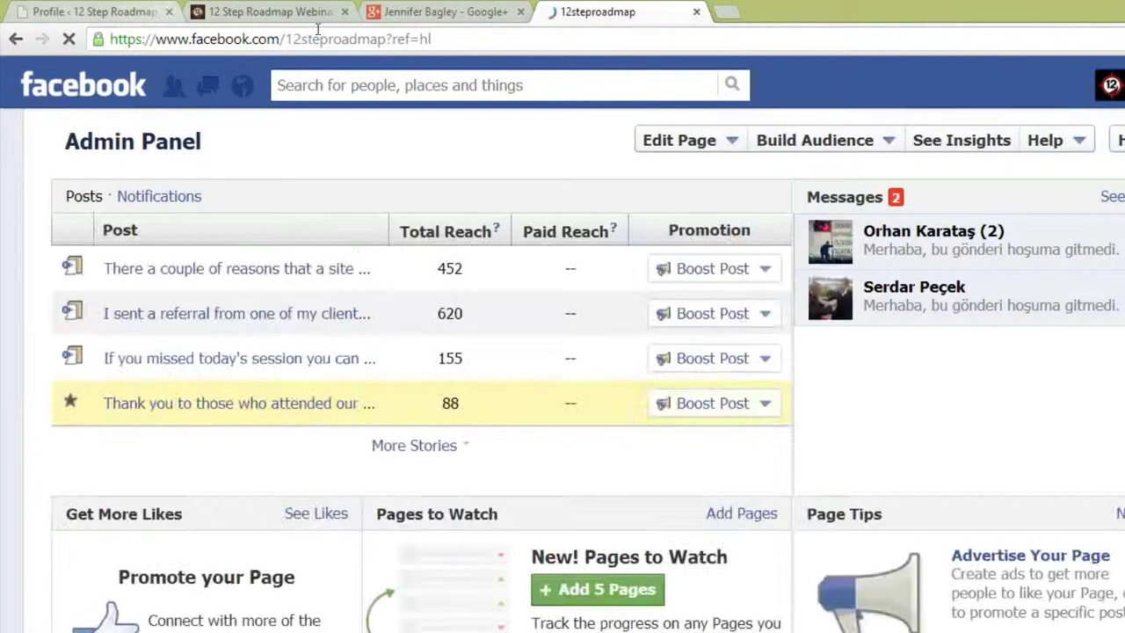
scroll(436, 238, down, 6)
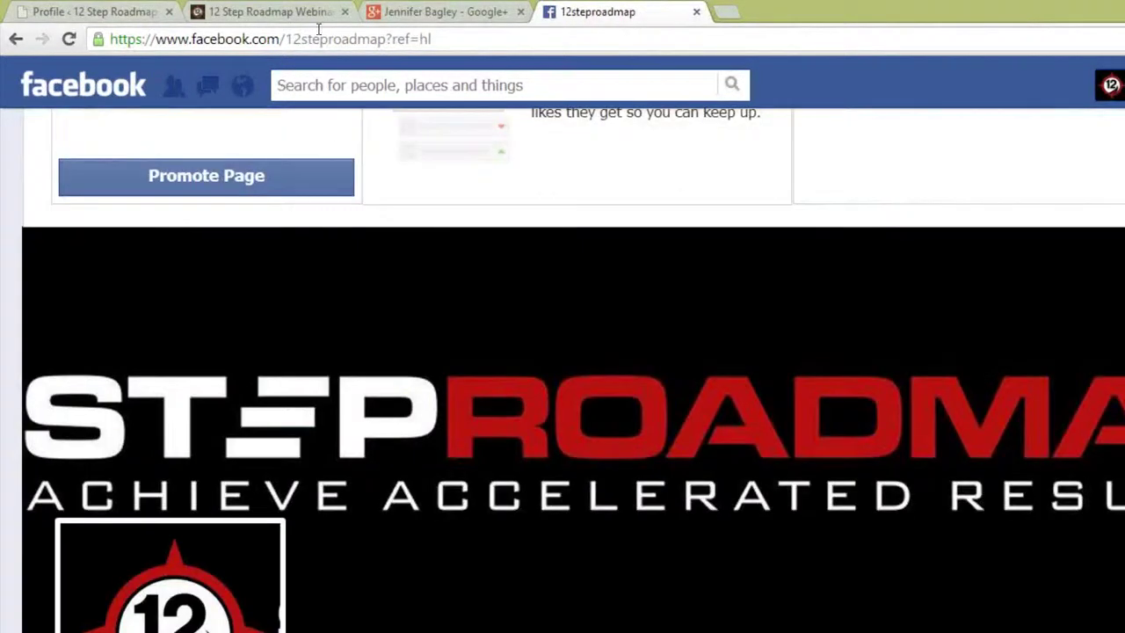
click(319, 38)
key(ctrl+c)
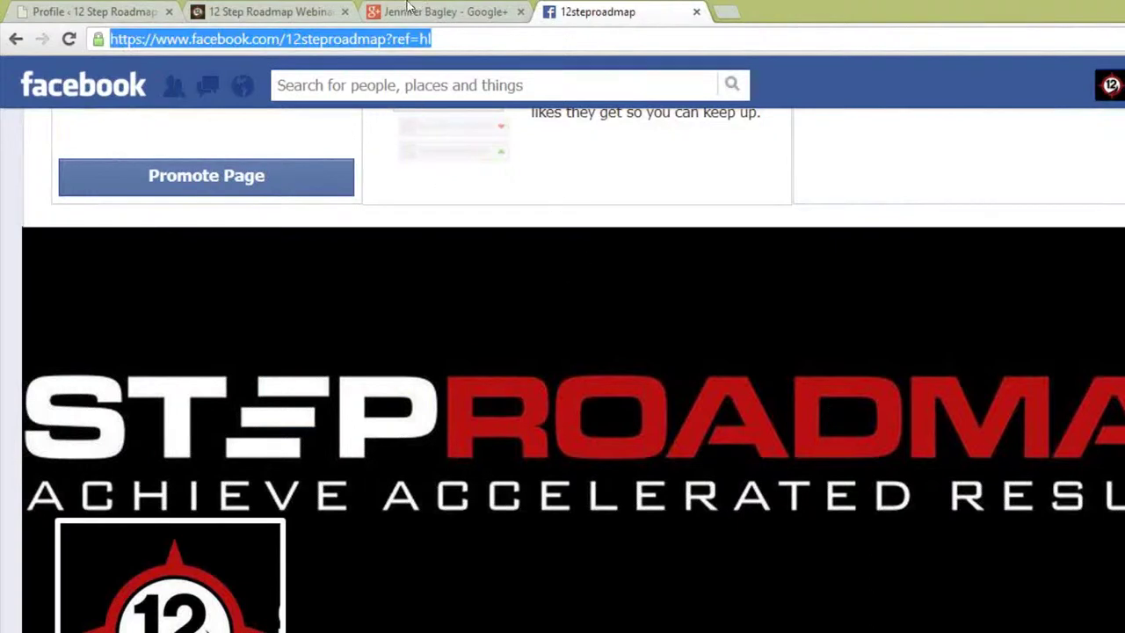
Step: Paste the fan page address into WordPress's Facebook field, then undo to restore the original URL
click(75, 11)
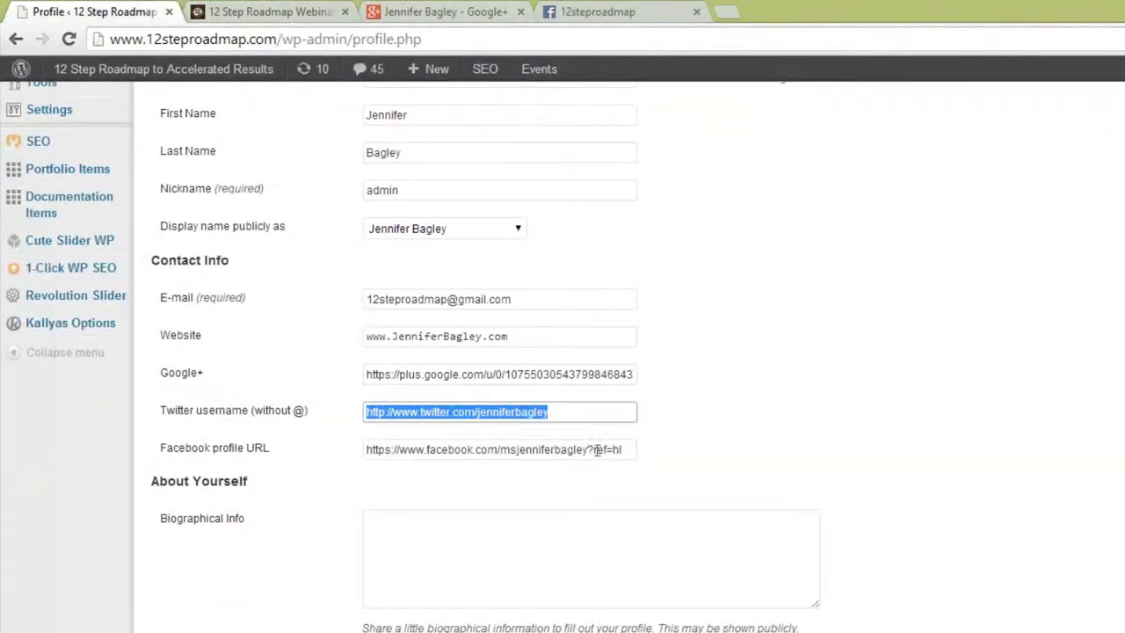
click(545, 413)
drag(625, 450, 206, 451)
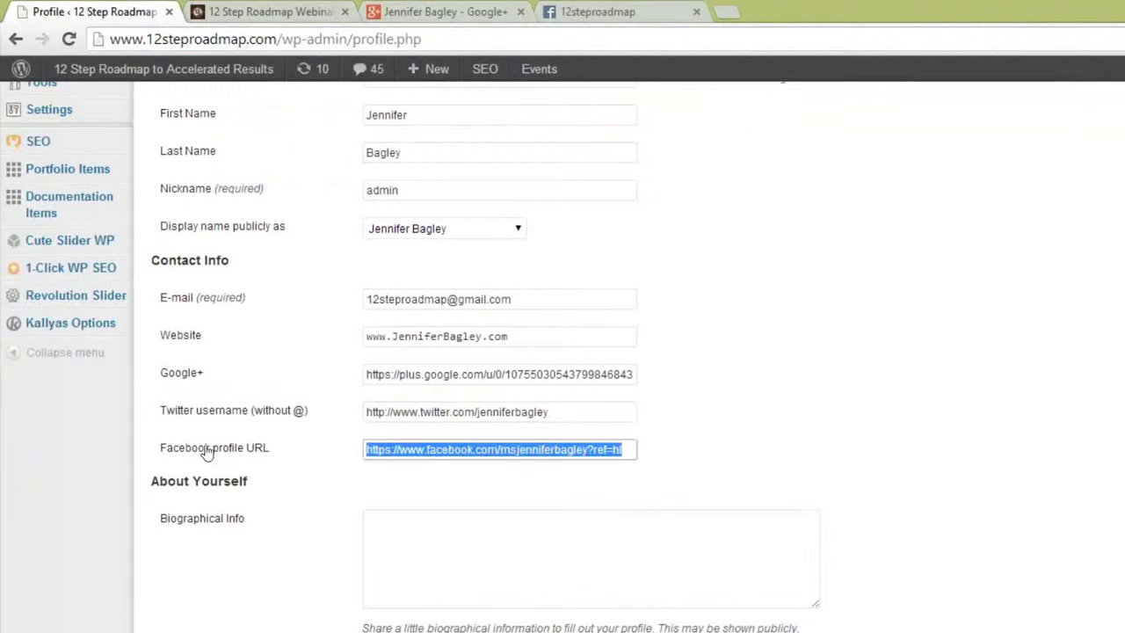
key(ctrl+v)
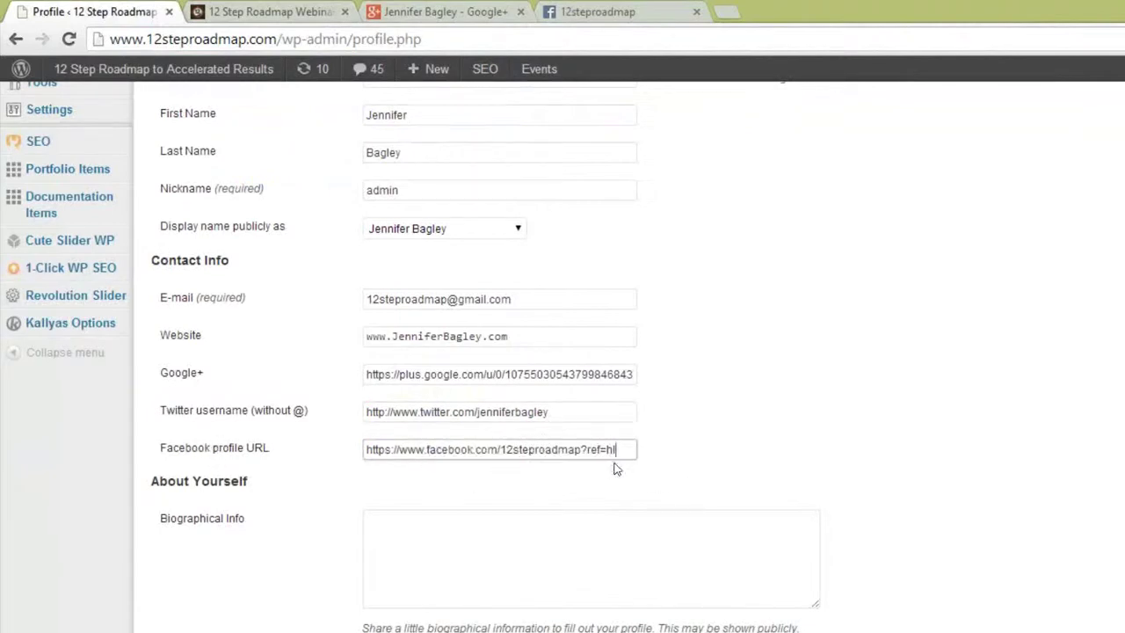
key(ctrl+z)
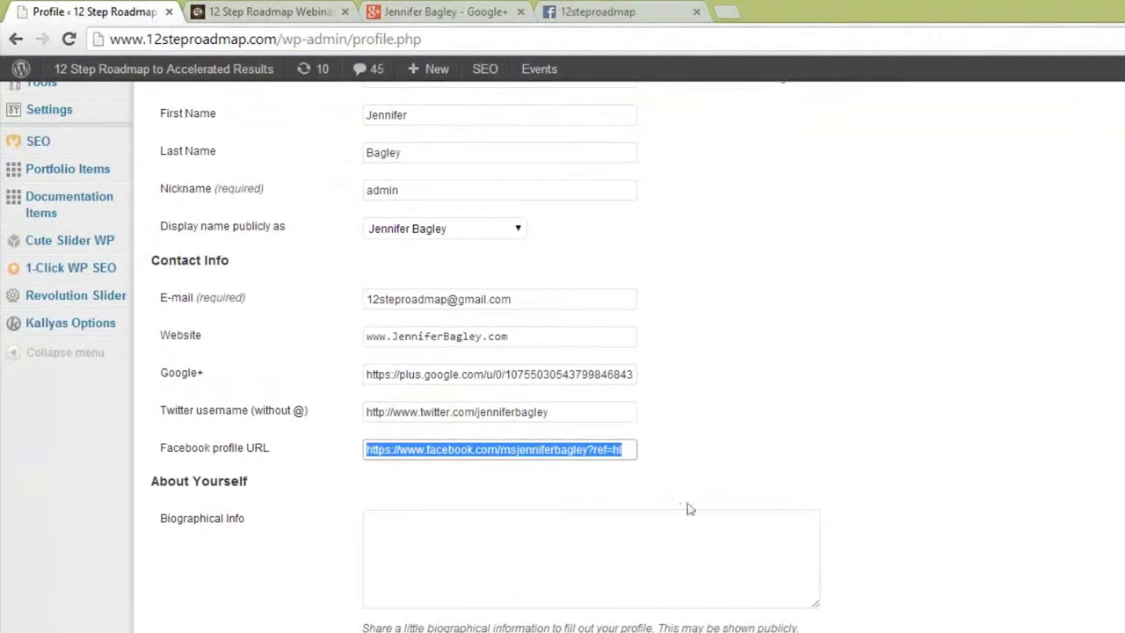
scroll(676, 505, down, 1)
scroll(676, 502, down, 1)
click(400, 343)
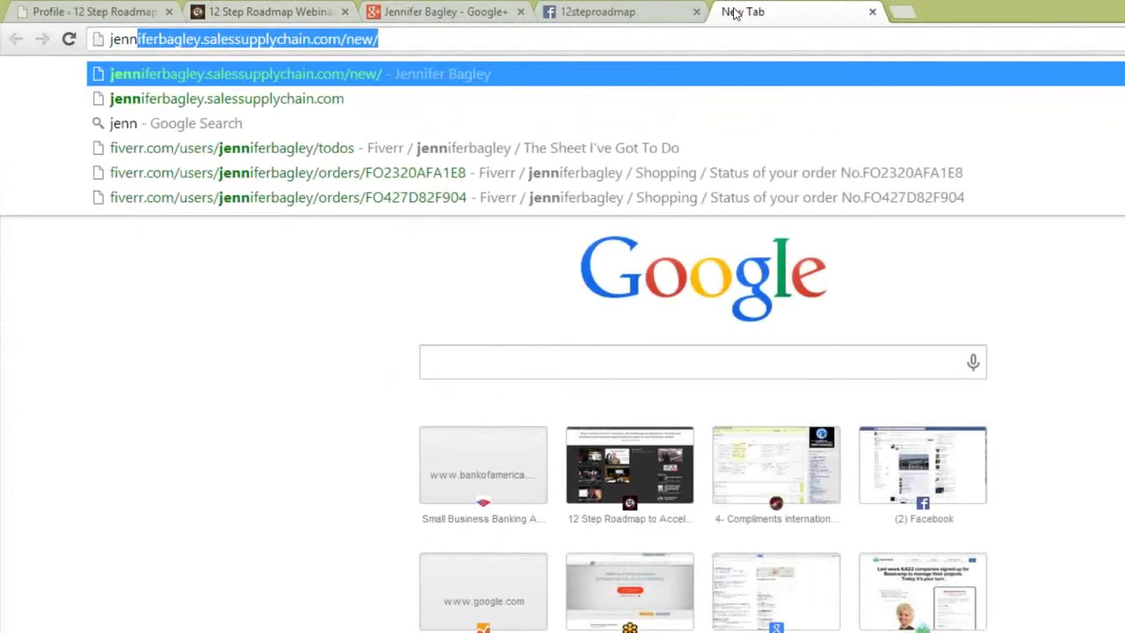
Step: Load the personal website address in the new tab, retry after the error, and return to the profile
text(iferbagley)
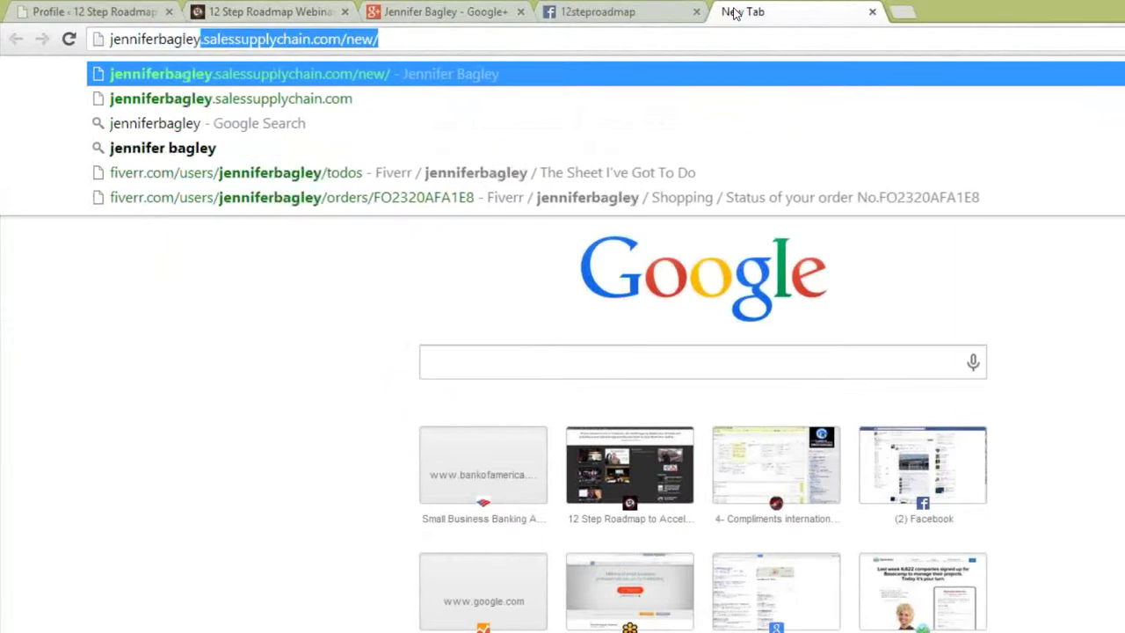
text(.com)
key(Return)
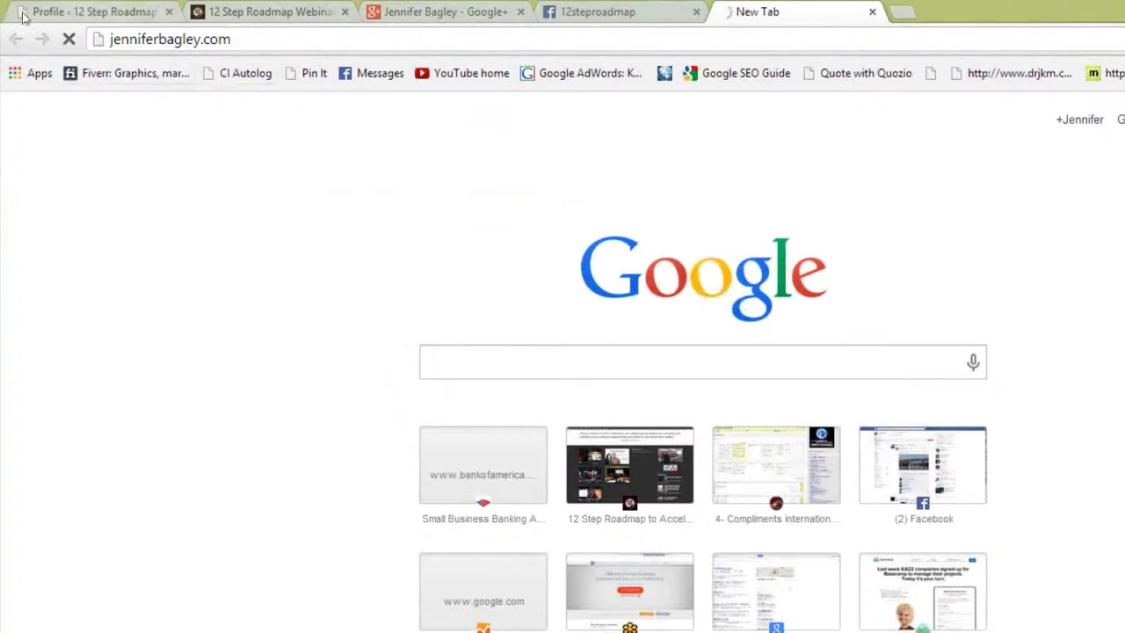
click(60, 11)
scroll(753, 326, down, 2)
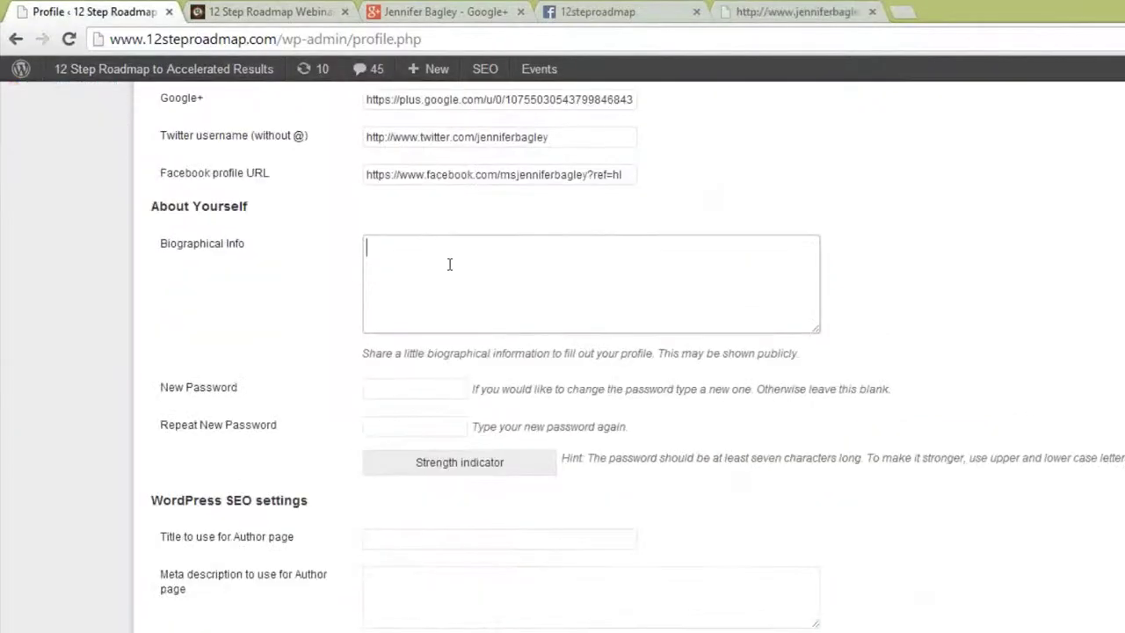
click(795, 12)
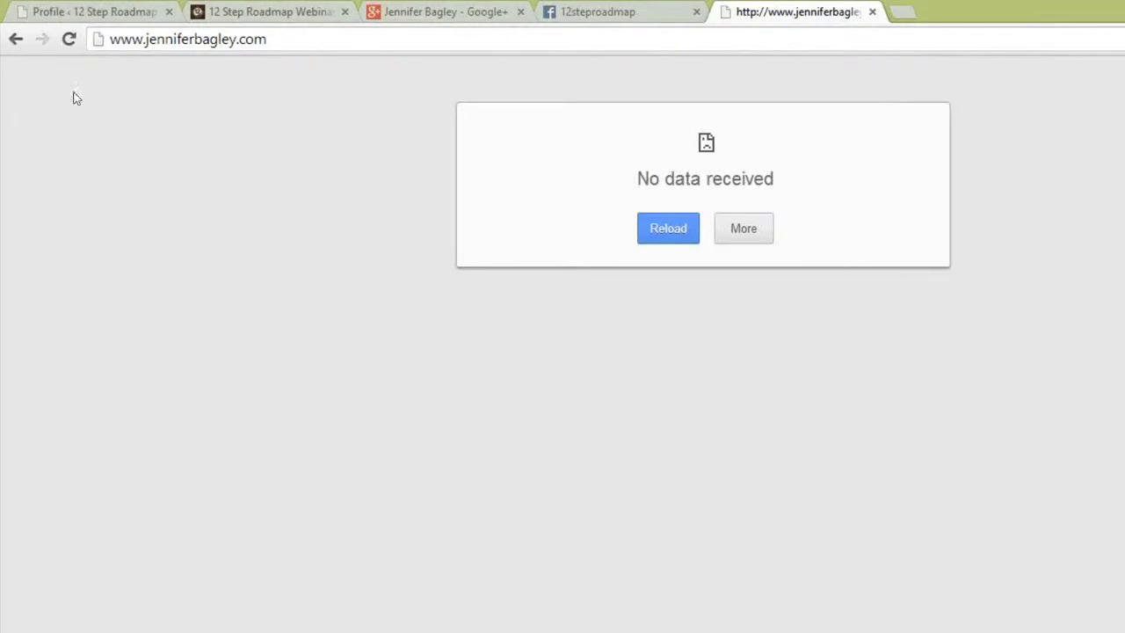
click(69, 39)
click(63, 12)
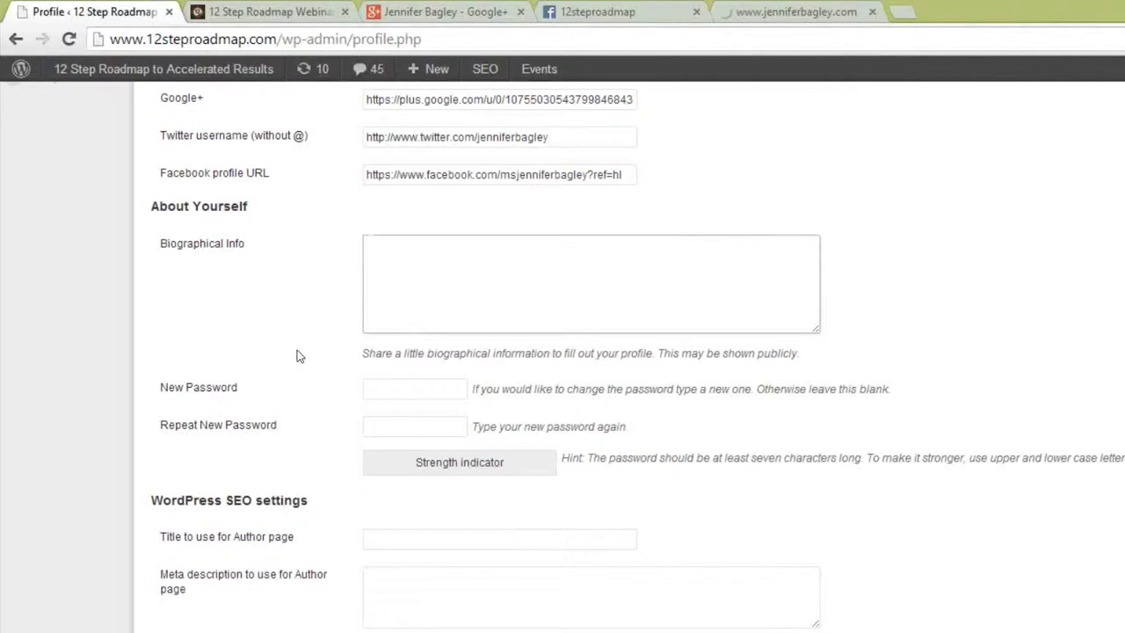
Step: In the SEO settings, make the meta description box below the author page title taller
scroll(296, 355, down, 1)
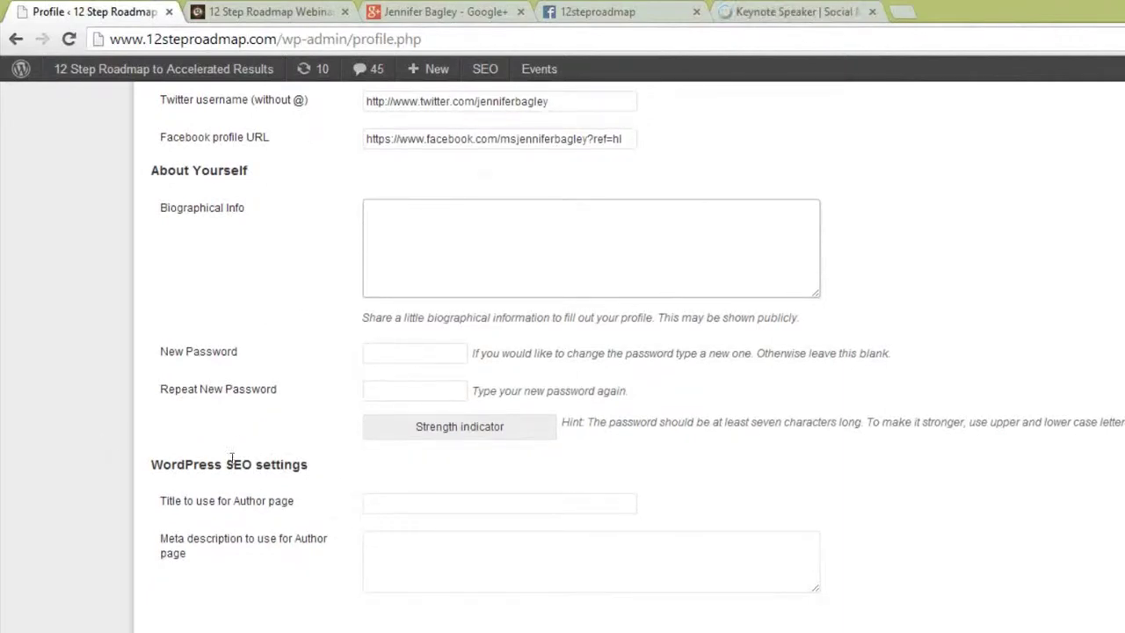
click(392, 503)
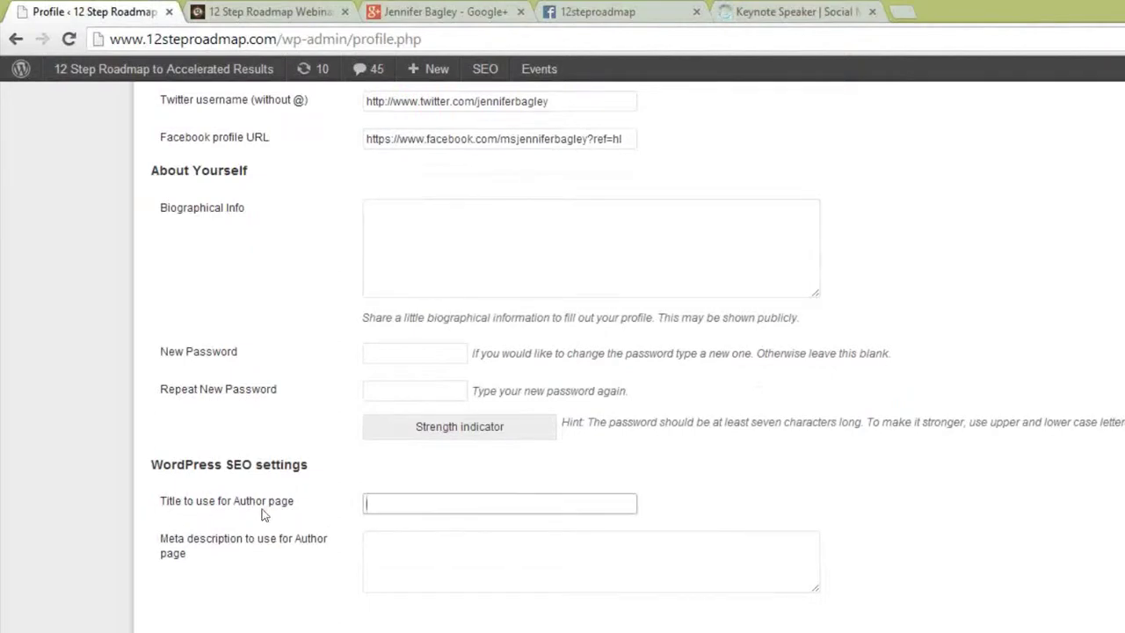
click(389, 548)
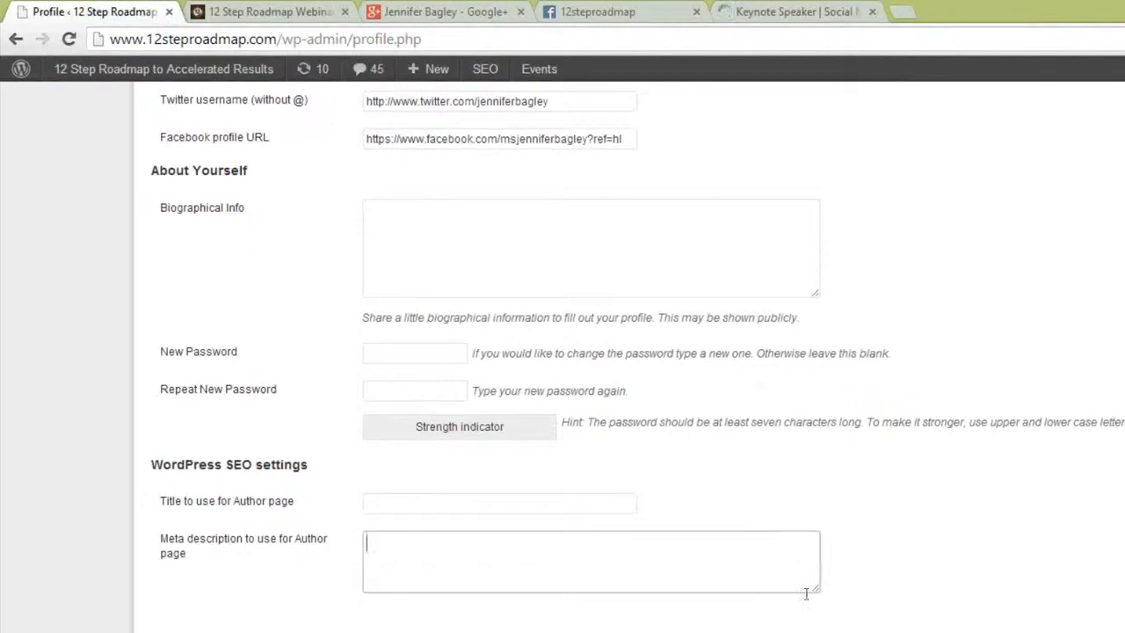
drag(817, 590, 858, 618)
Step: Enter the author's name followed by '| Keynote Speaker and Digital Marketing Expert' as the author page title
click(512, 500)
text(Jennif)
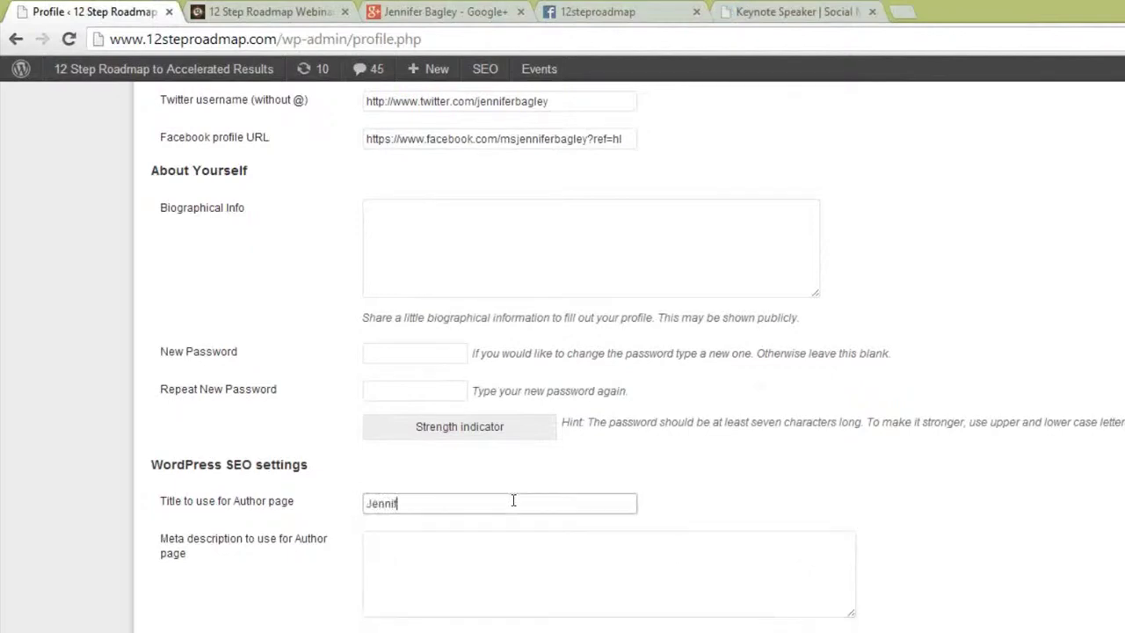
text(er Bagley | Keynoote)
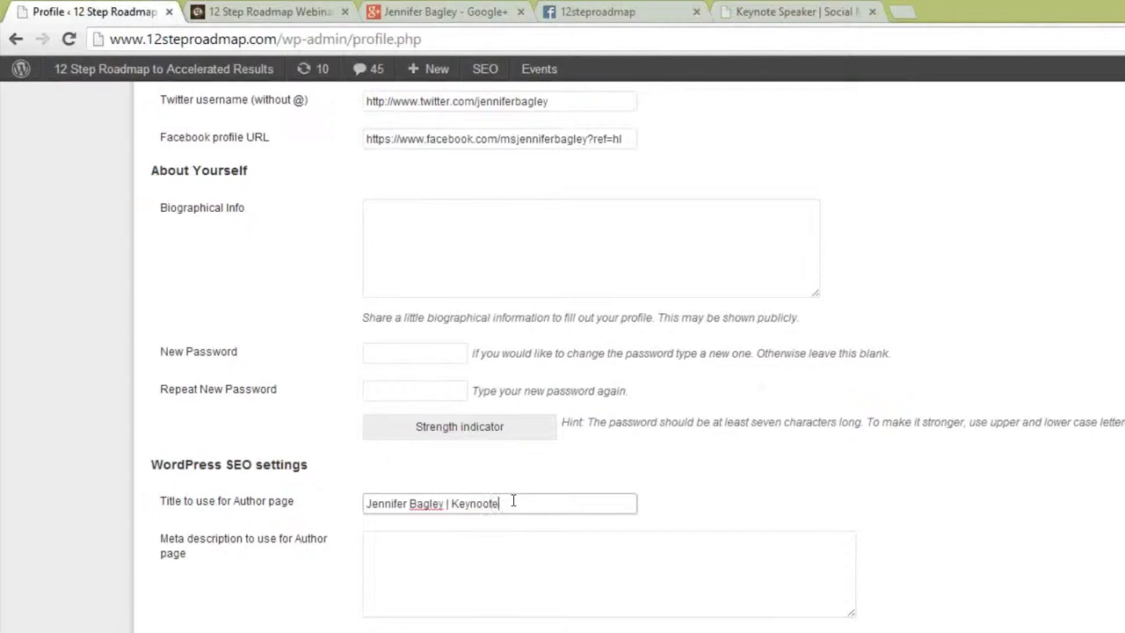
key(BackSpace)
text(te Speaker an)
text(d Digital Marketing)
key(BackSpace)
key(BackSpace)
key(BackSpace)
key(BackSpace)
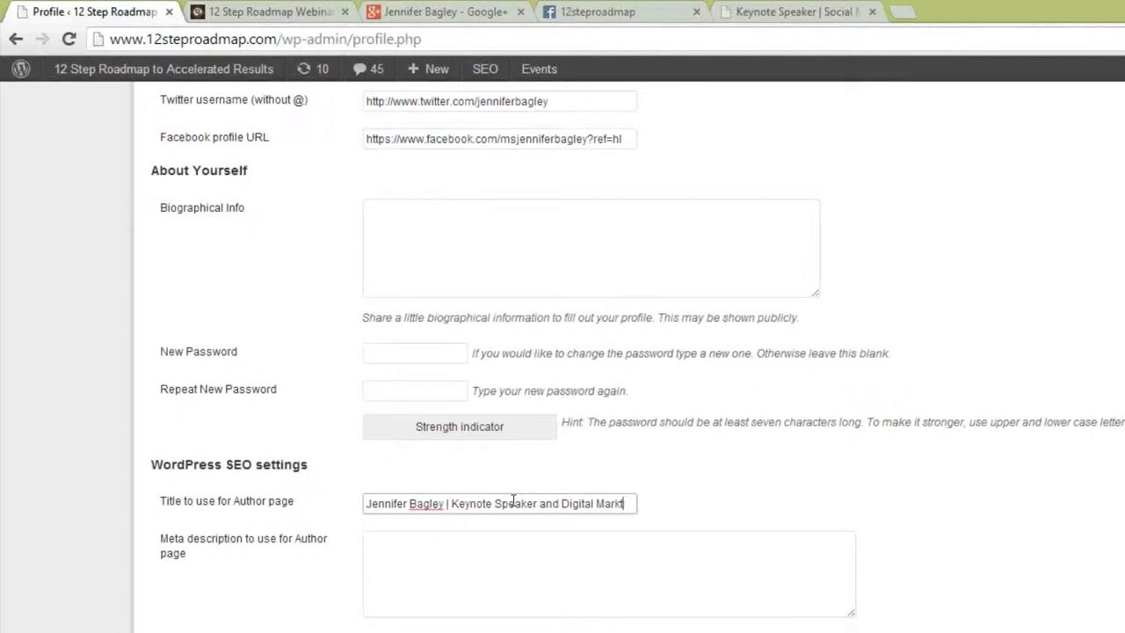
text(teting)
key(BackSpace)
key(BackSpace)
key(BackSpace)
key(BackSpace)
text(eting)
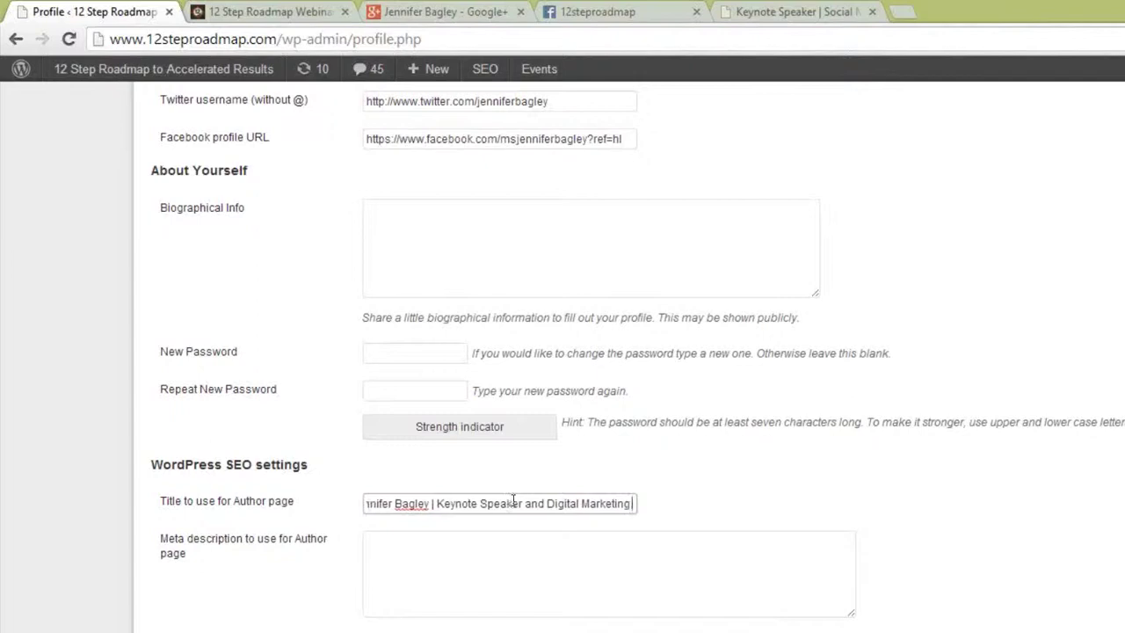
text( Expert)
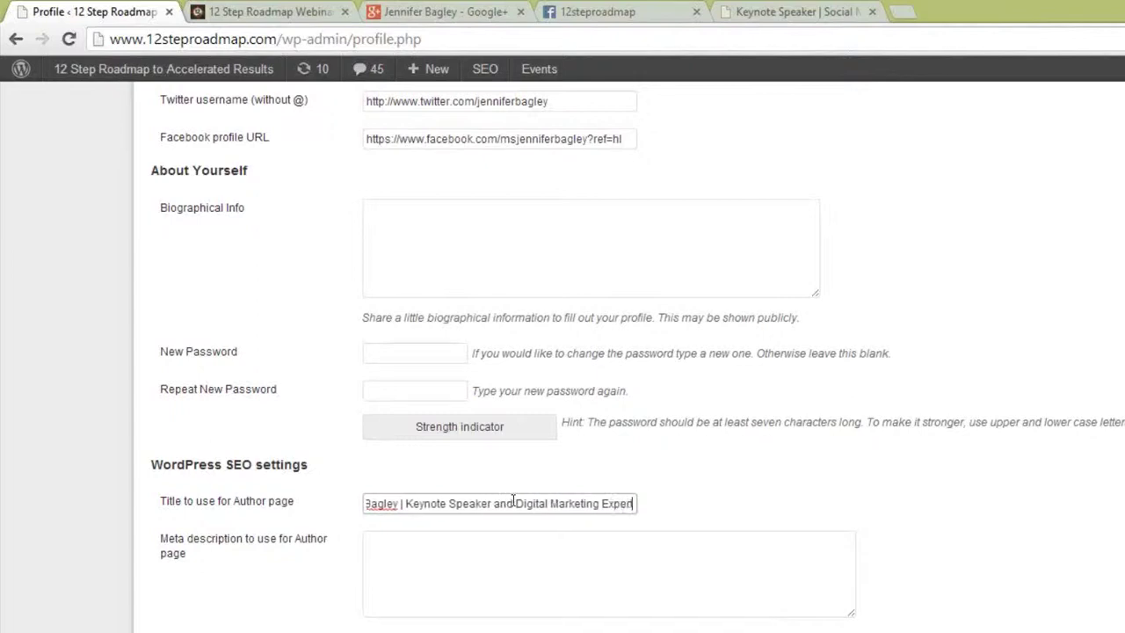
Step: Check the author page title by selecting the whole text and its separator
click(379, 559)
drag(367, 503, 665, 495)
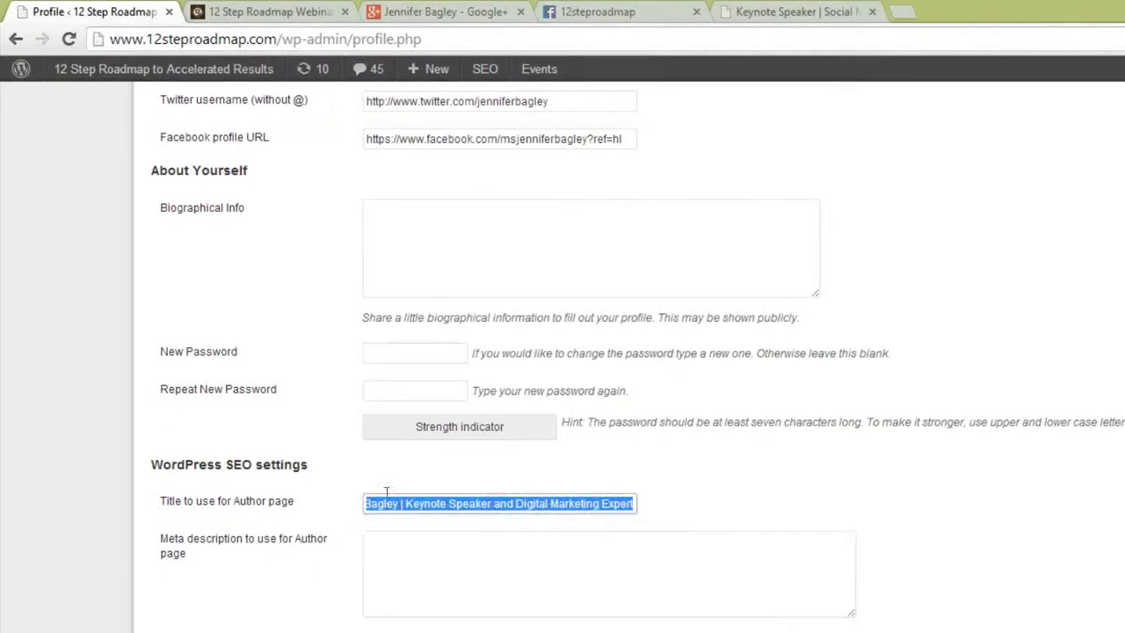
click(199, 498)
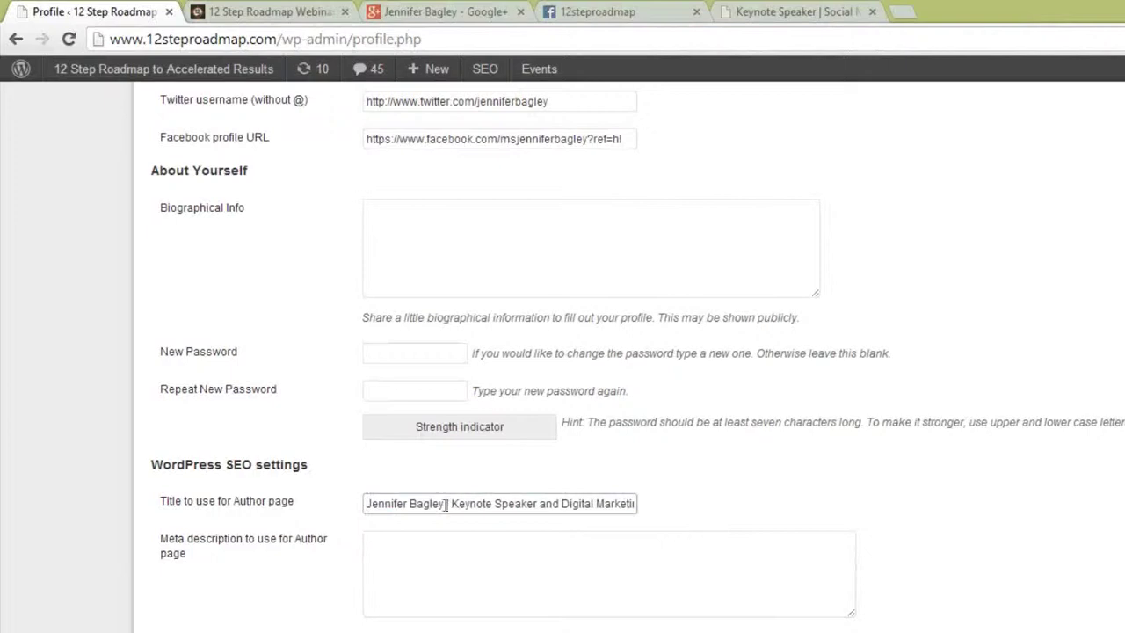
drag(442, 504, 454, 504)
click(495, 503)
click(585, 503)
Step: Save the profile with Update Profile and check the stored Google+ URL
key(Return)
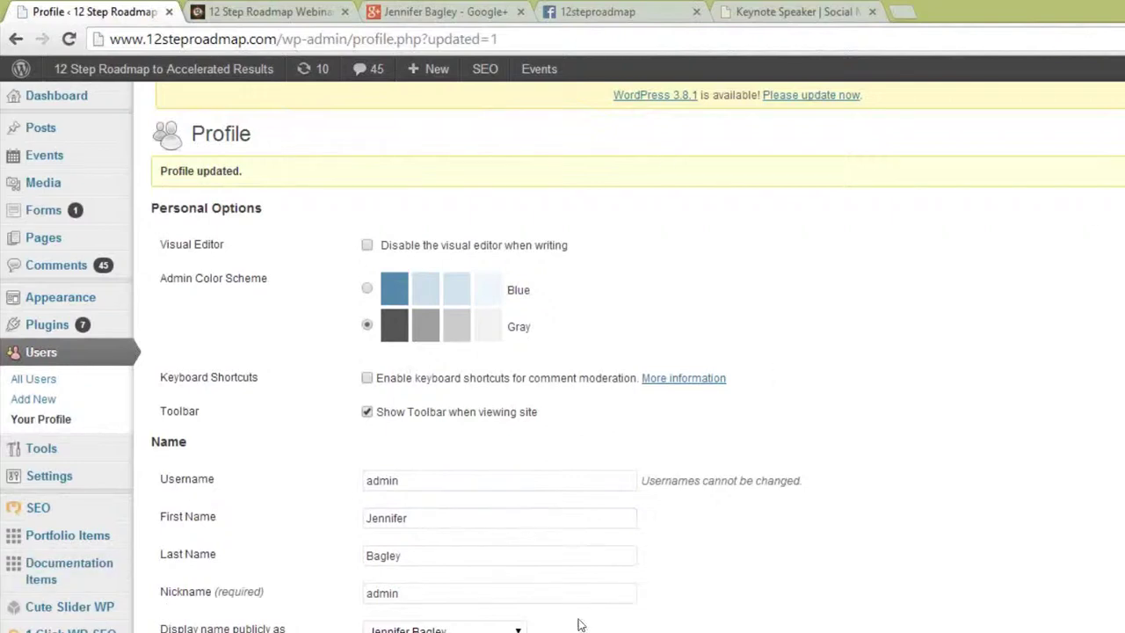
scroll(588, 615, down, 3)
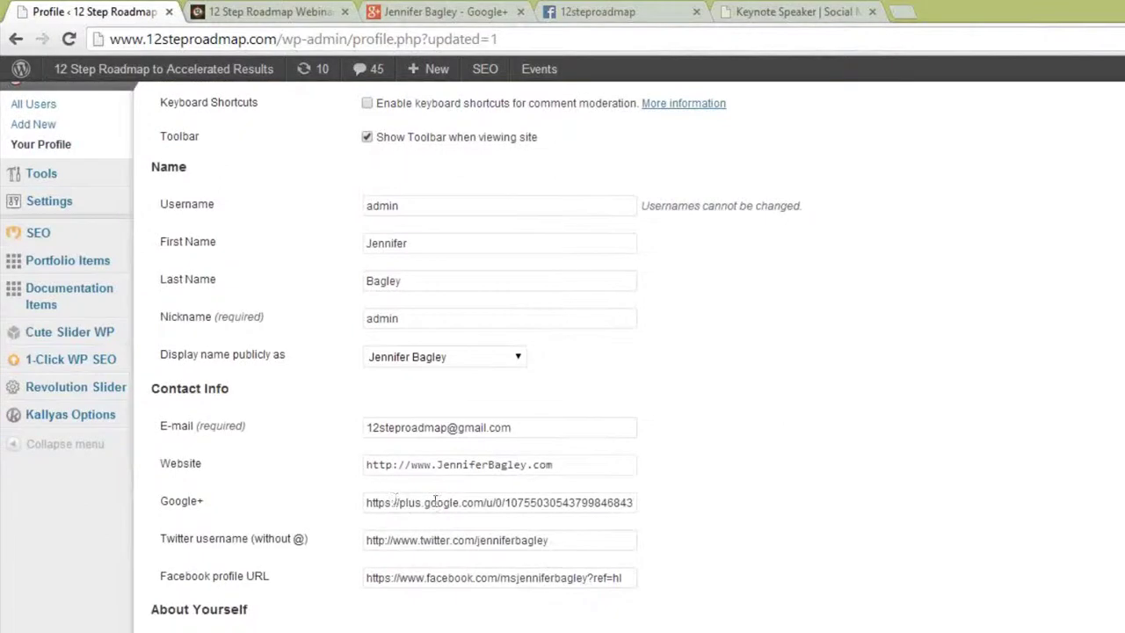
drag(392, 502, 439, 434)
scroll(269, 502, down, 2)
click(322, 495)
scroll(409, 507, down, 4)
Step: Review the name and Keynote Speaker words in the author title, then select the Google+ URL
drag(384, 502, 423, 530)
click(447, 544)
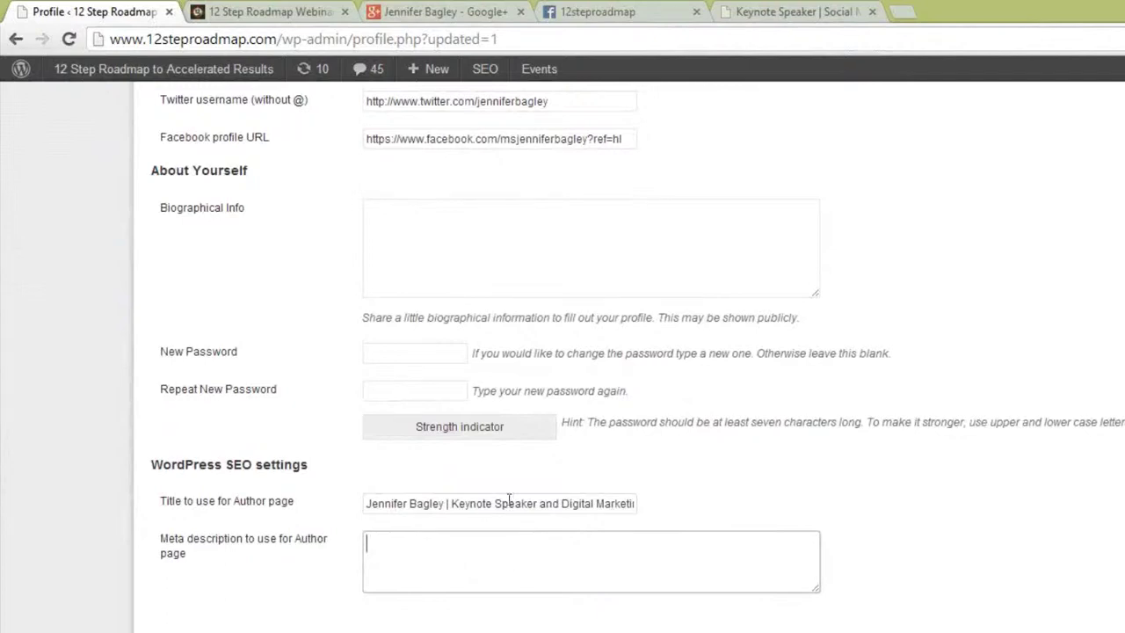
drag(450, 503, 535, 503)
click(437, 547)
scroll(653, 437, up, 3)
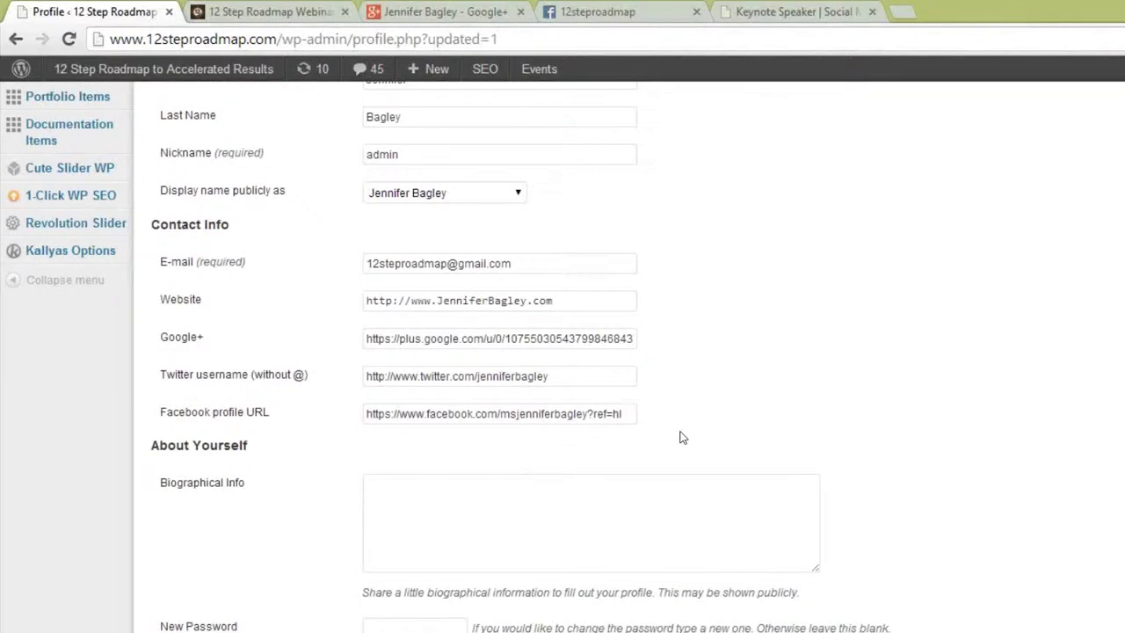
drag(615, 335, 369, 342)
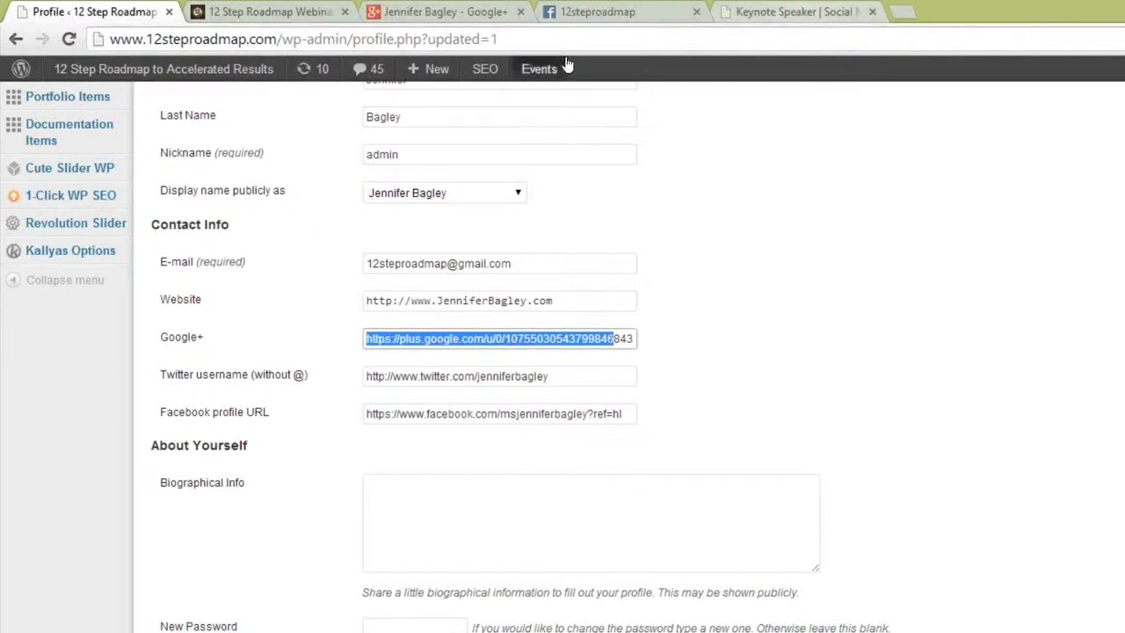
Step: From the Webinar Series tab, go to the 12 Step Roadmap blog archive via the Blog menu link
click(261, 16)
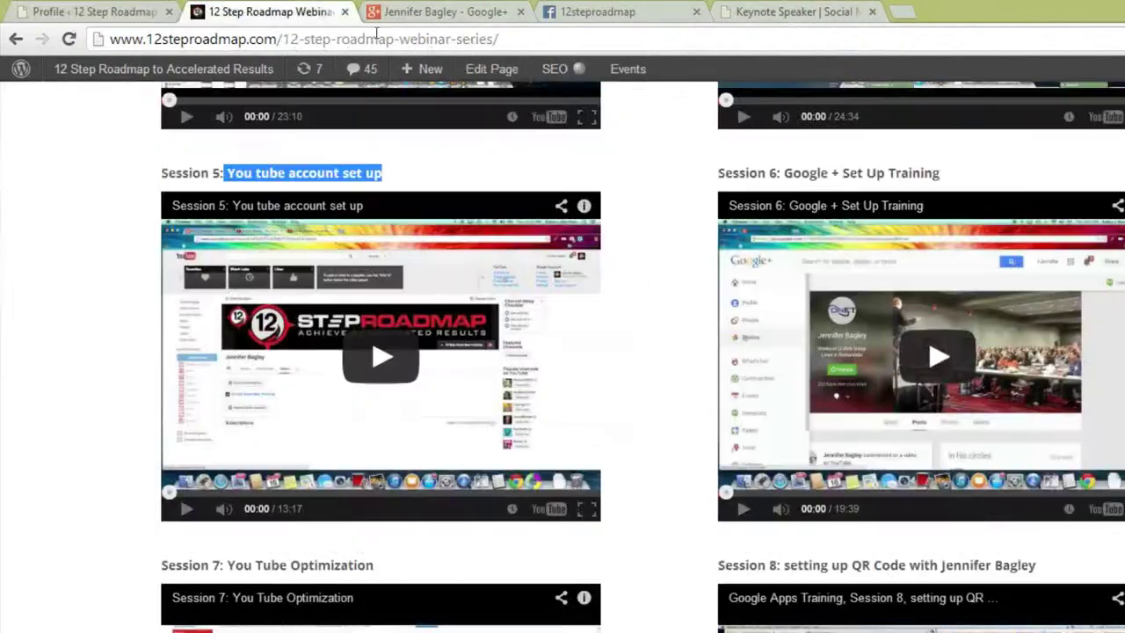
scroll(918, 428, up, 7)
scroll(918, 428, up, 10)
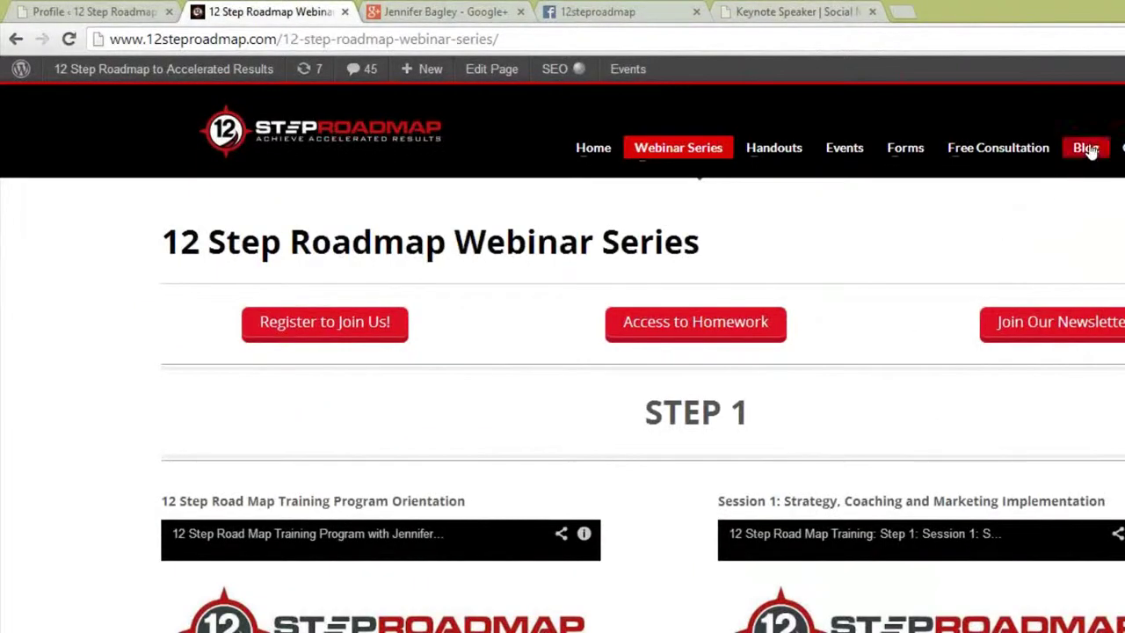
click(1086, 149)
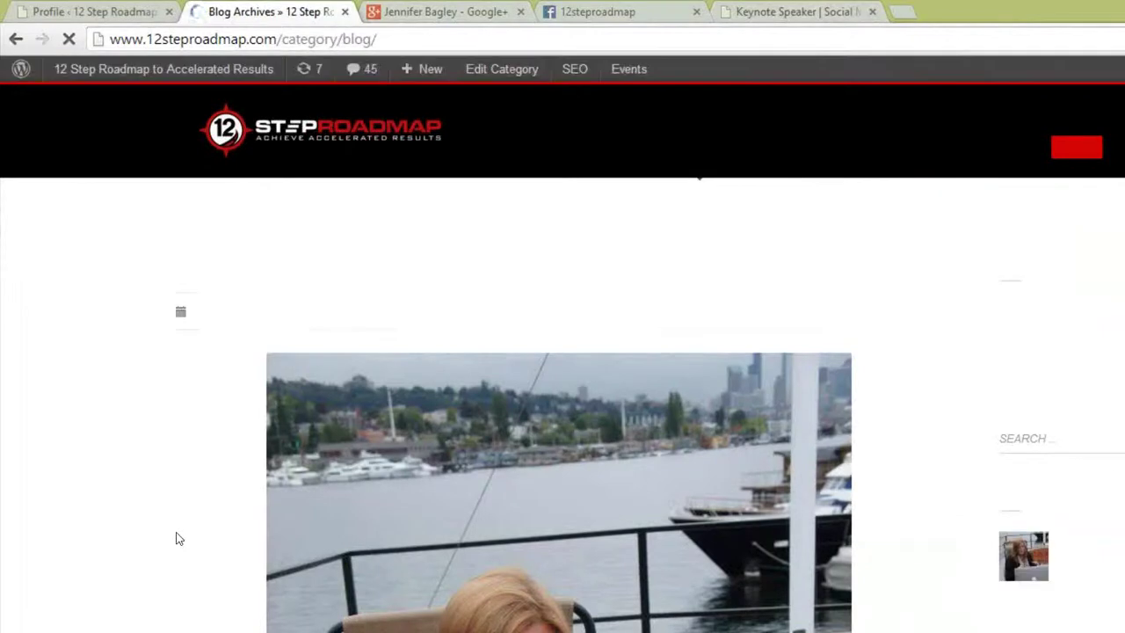
scroll(179, 538, down, 2)
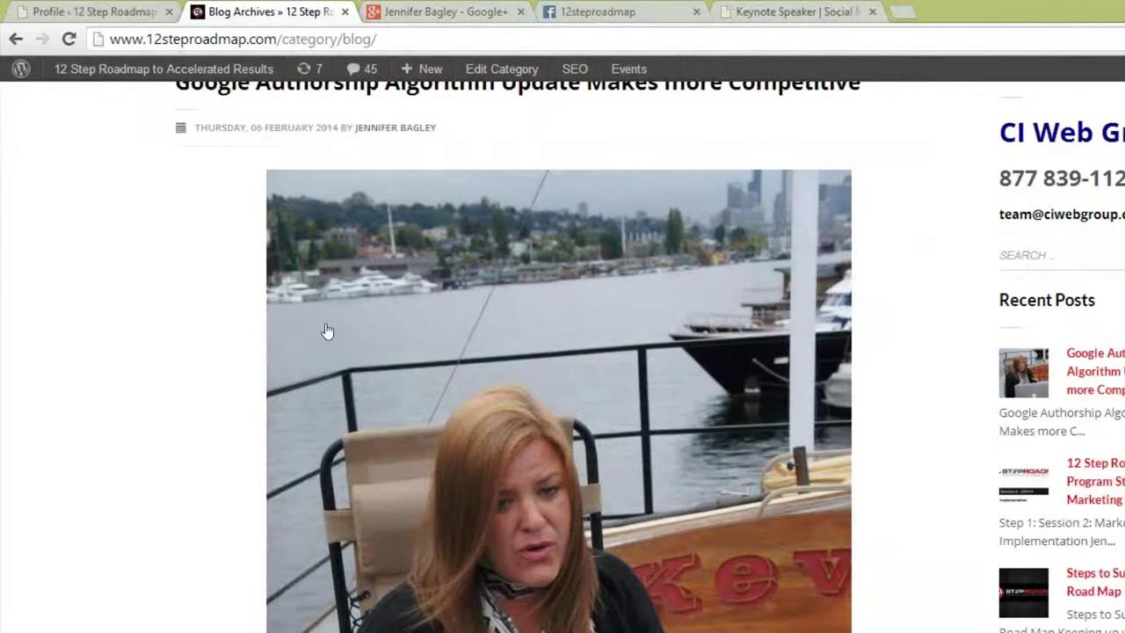
scroll(321, 331, up, 2)
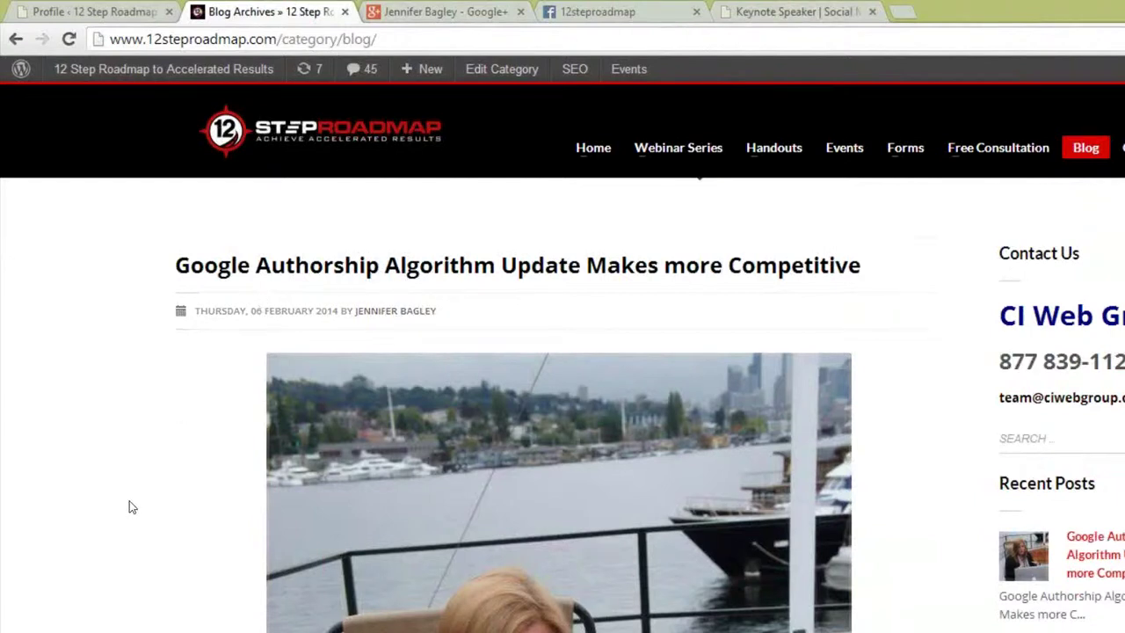
scroll(131, 507, down, 9)
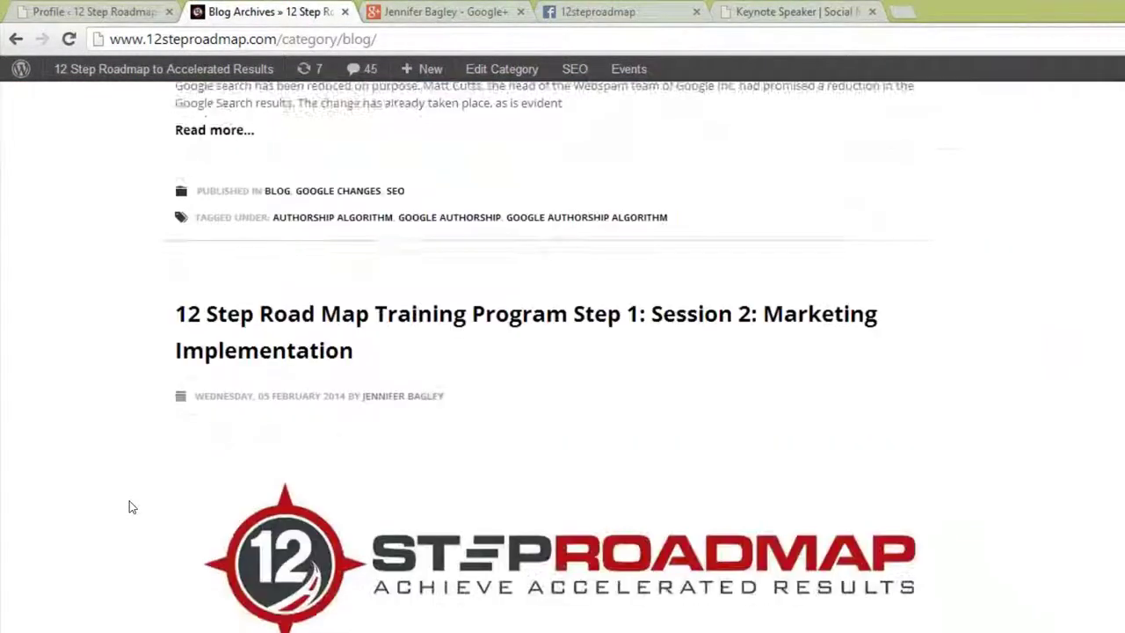
scroll(132, 507, up, 9)
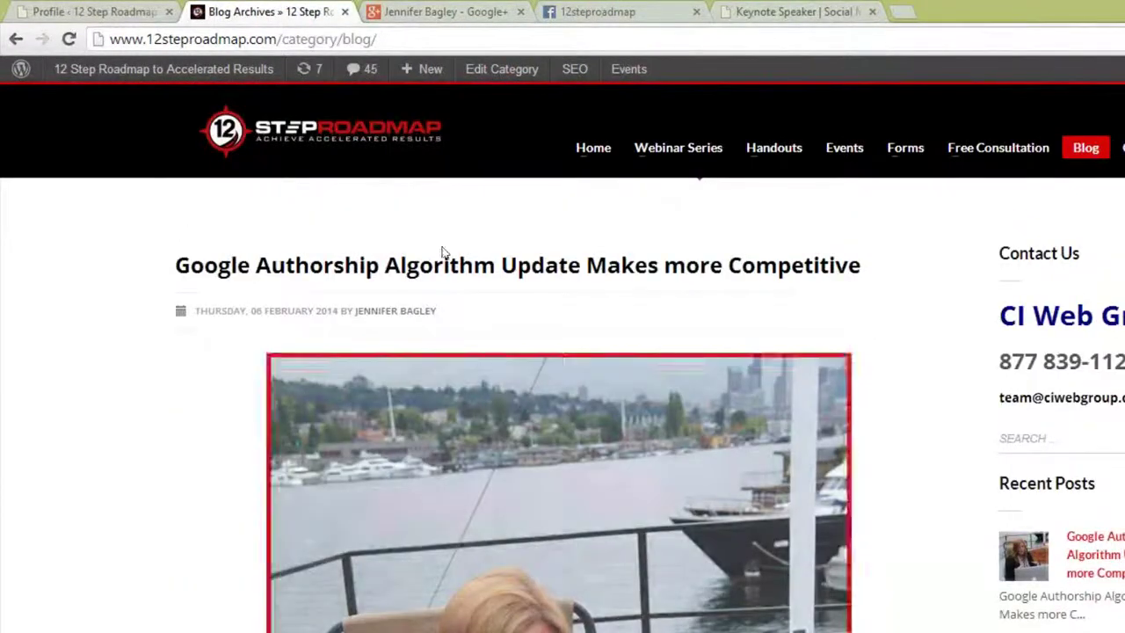
Step: Open the post 'Google Authorship Algorithm Update Makes more Competitive' and read through the full article
click(439, 273)
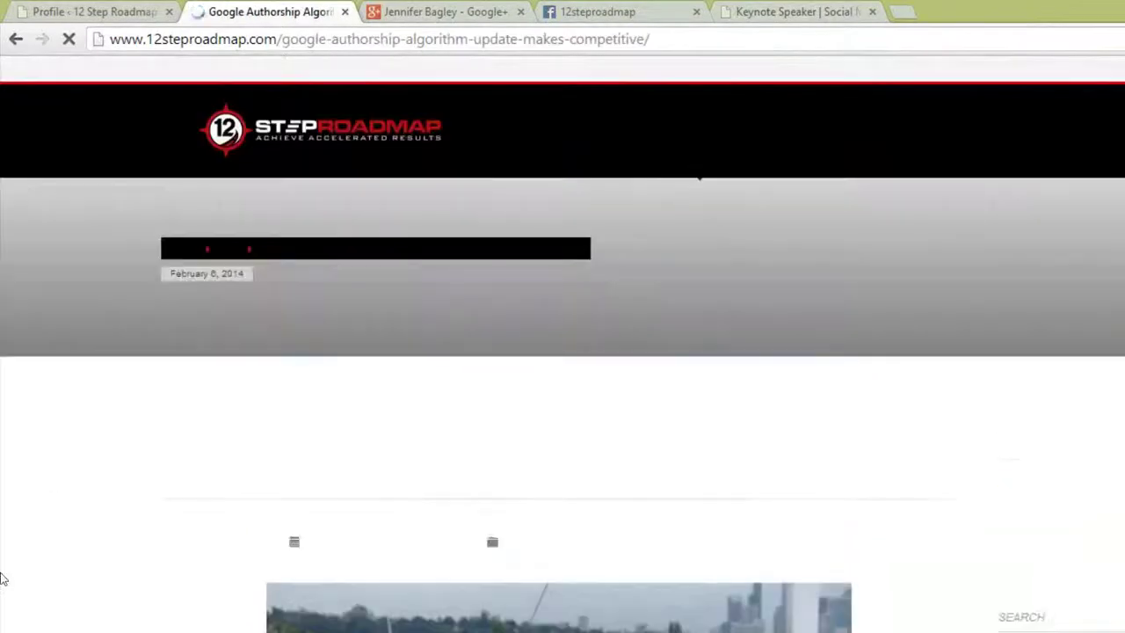
scroll(190, 530, down, 3)
scroll(190, 526, down, 5)
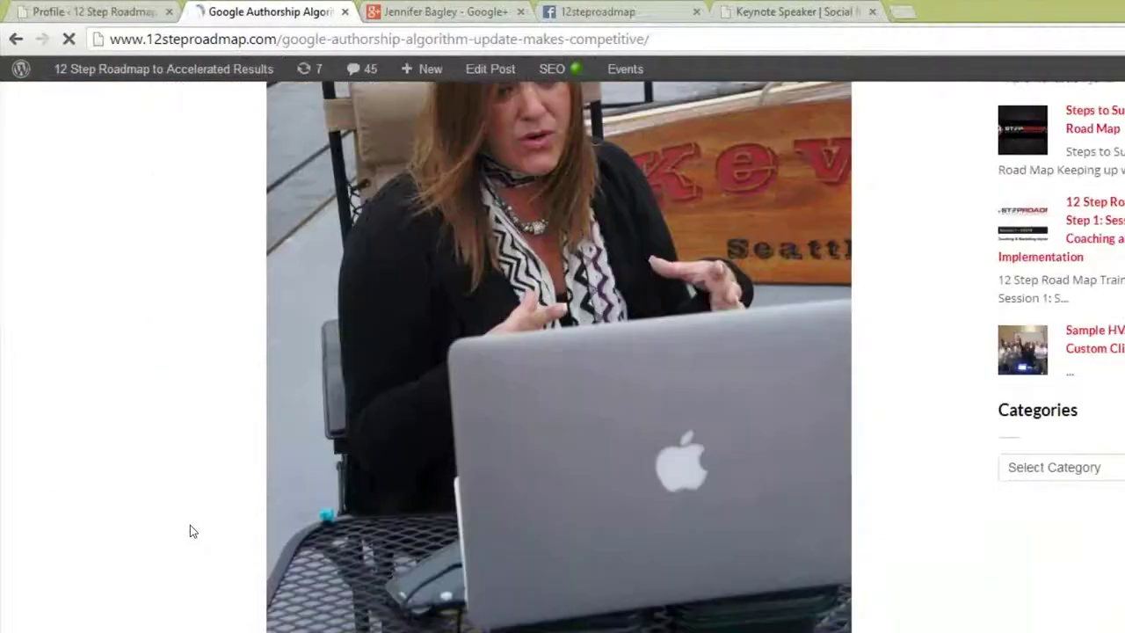
scroll(190, 526, down, 5)
scroll(190, 524, up, 2)
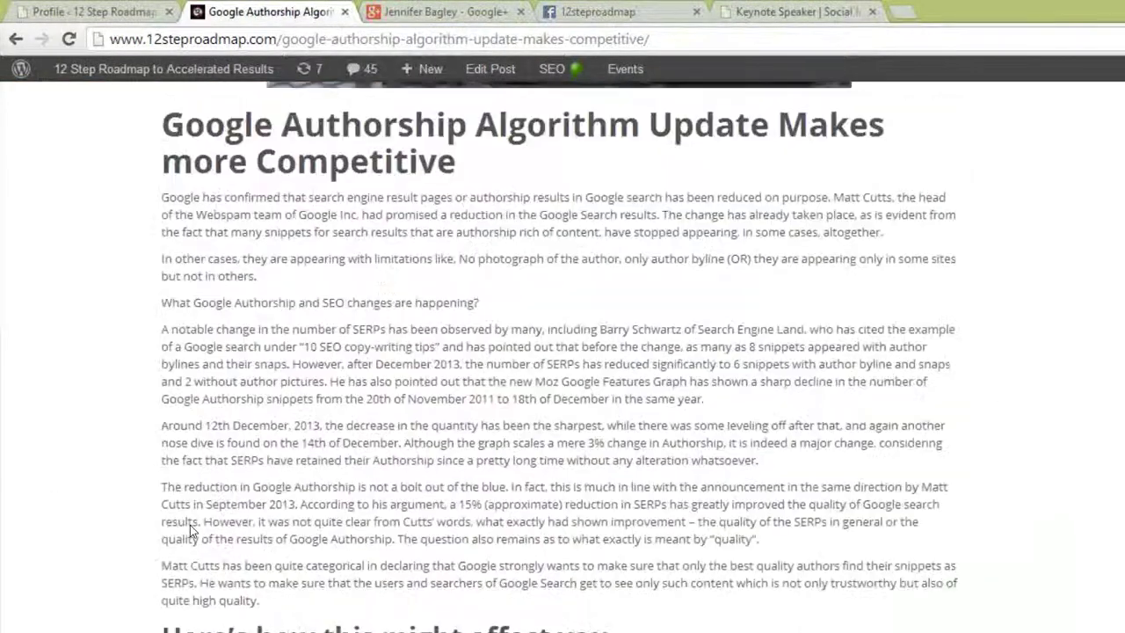
scroll(190, 525, down, 1)
scroll(210, 578, down, 4)
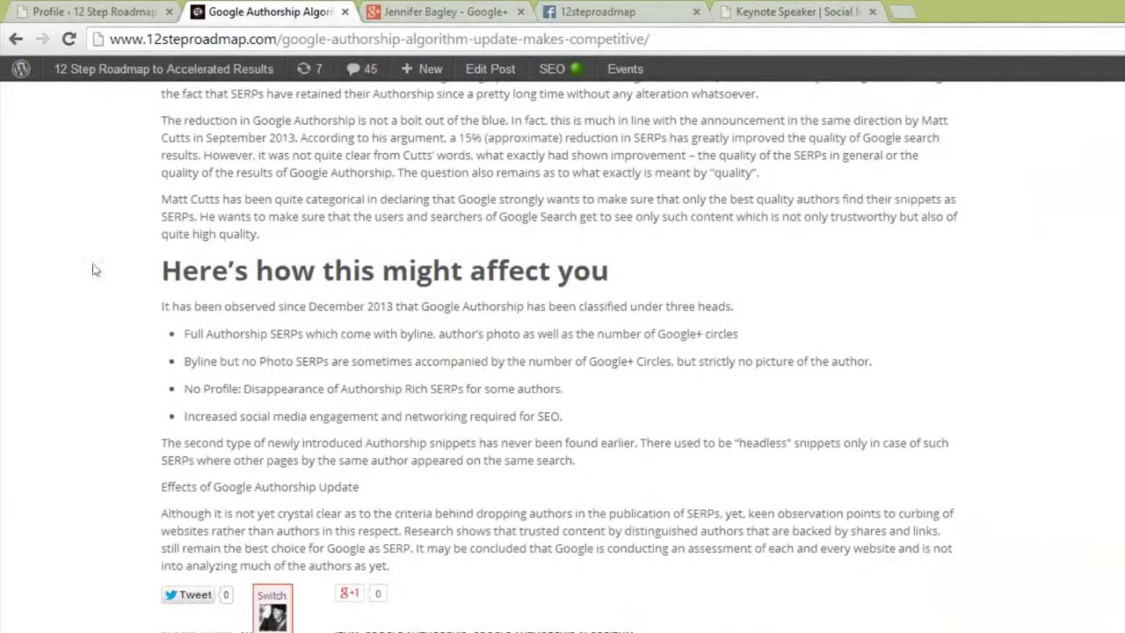
scroll(159, 435, down, 3)
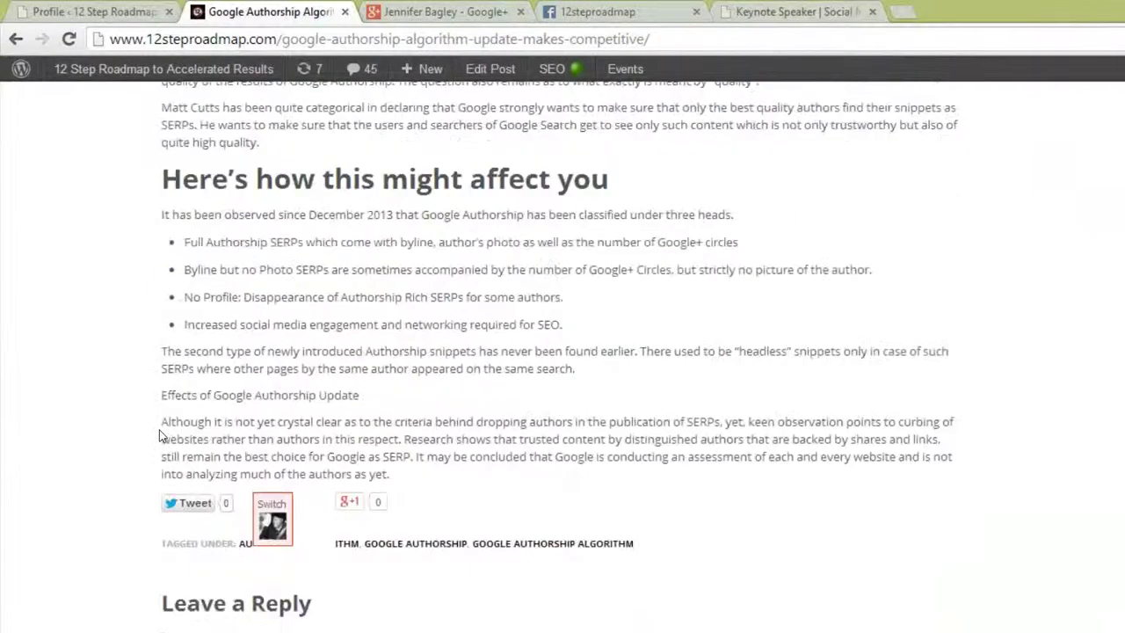
scroll(120, 448, up, 1)
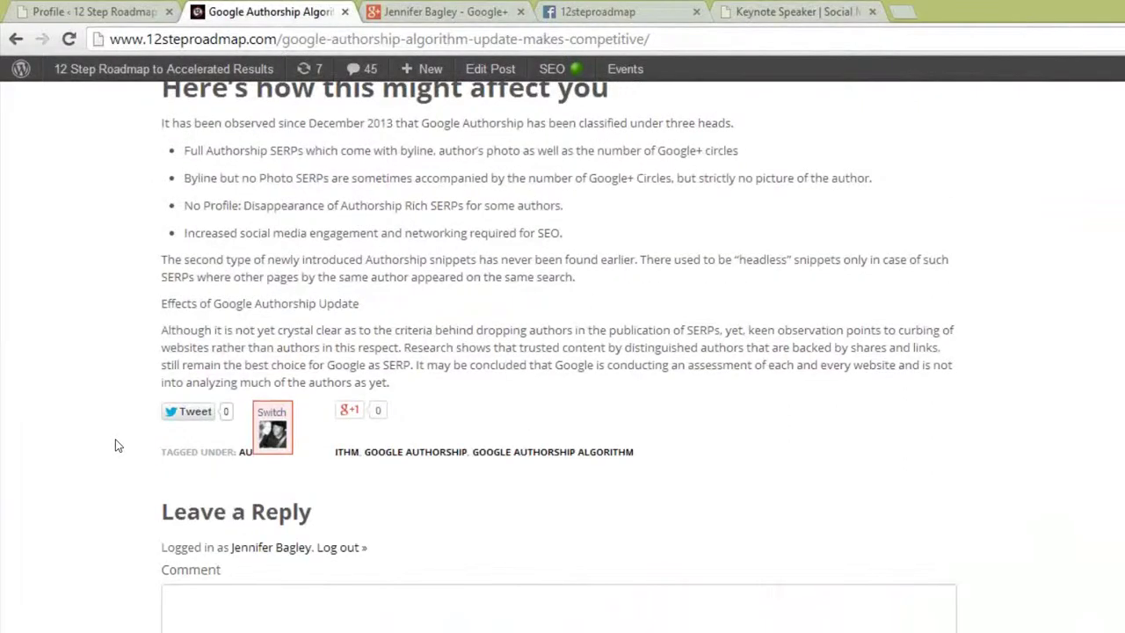
scroll(119, 446, up, 9)
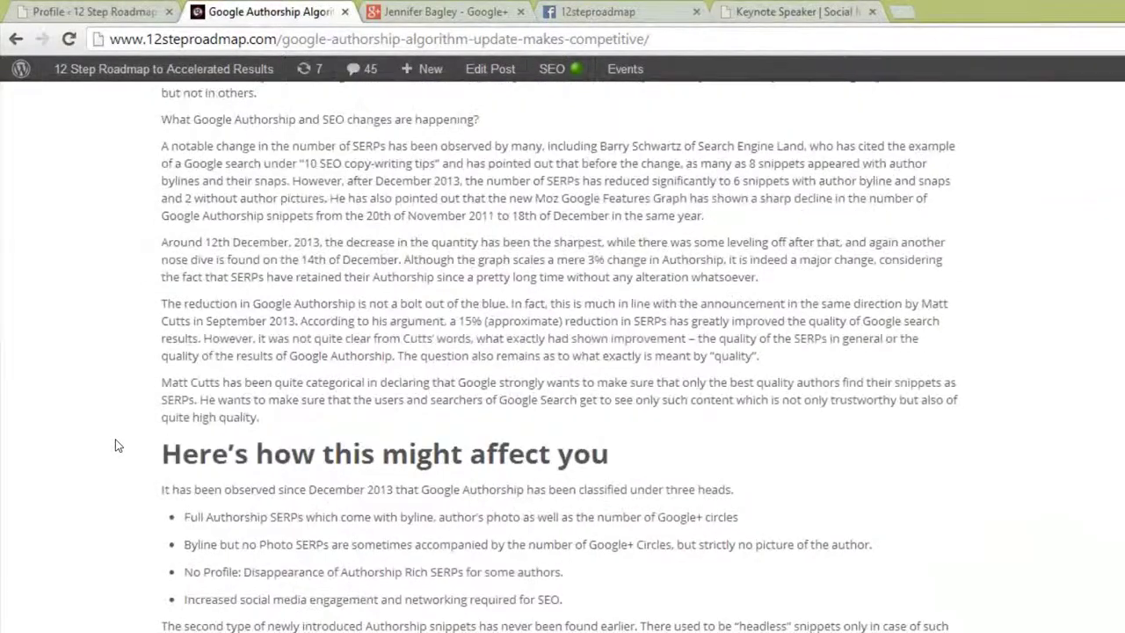